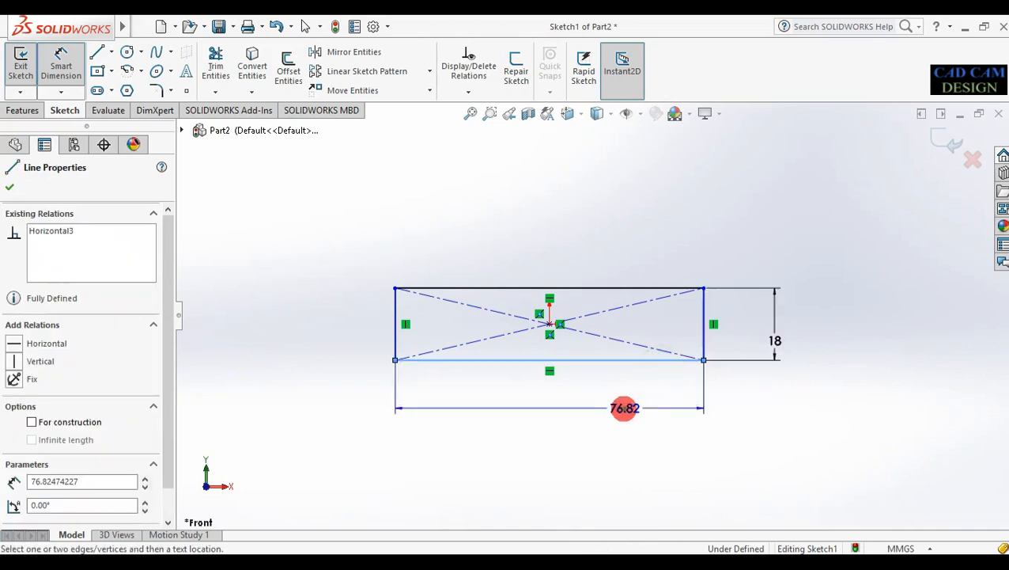
- Set the rectangle's horizontal length to 100 mm and finish the sketch
text(100)
key(Return)
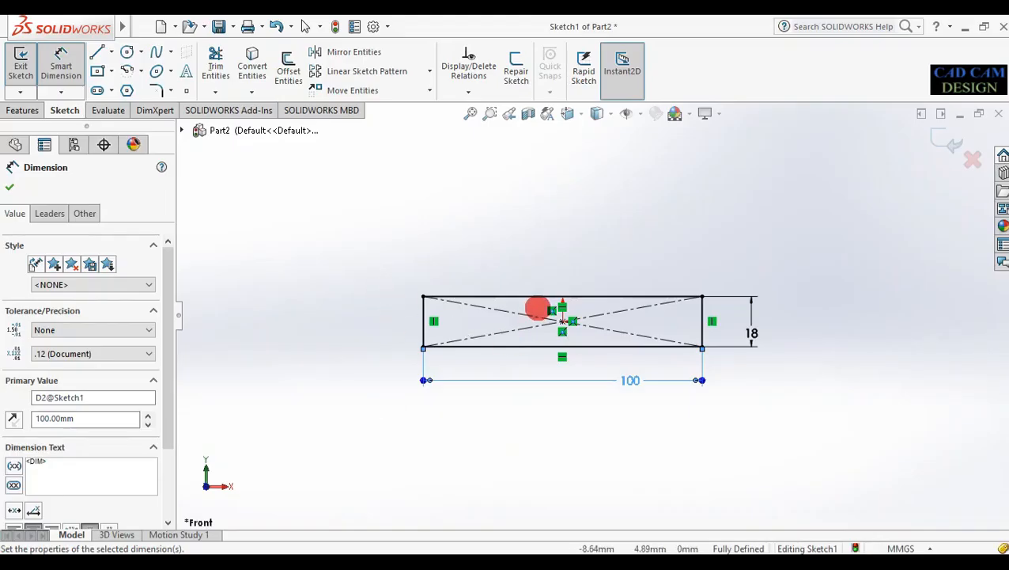
middle_drag(789, 358, 760, 397)
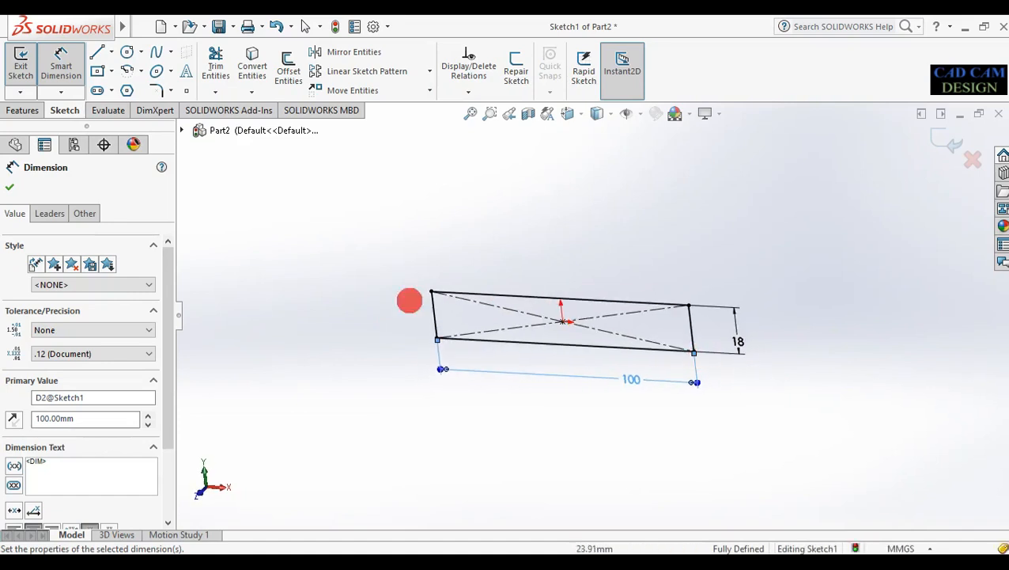
click(9, 187)
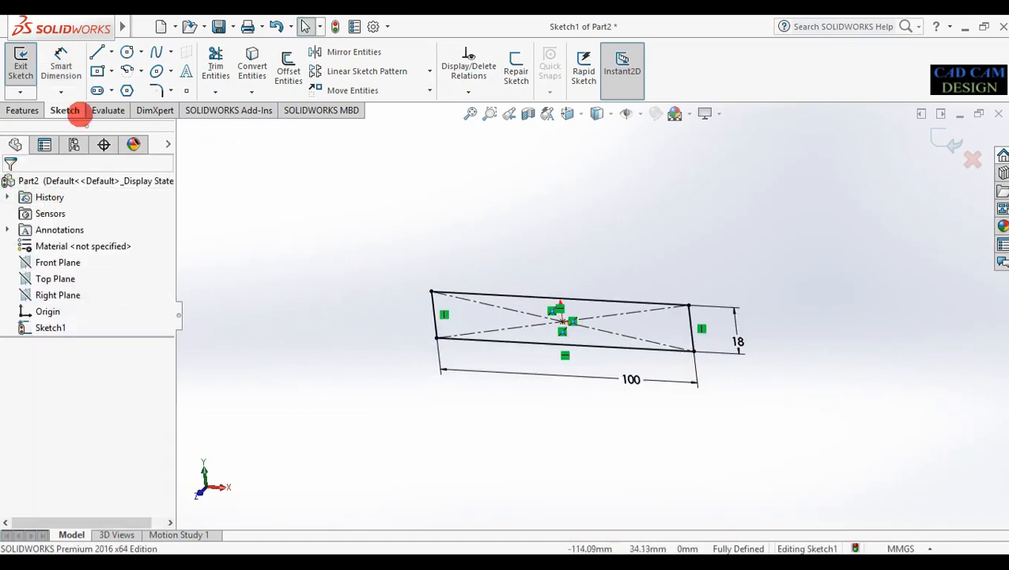
click(950, 140)
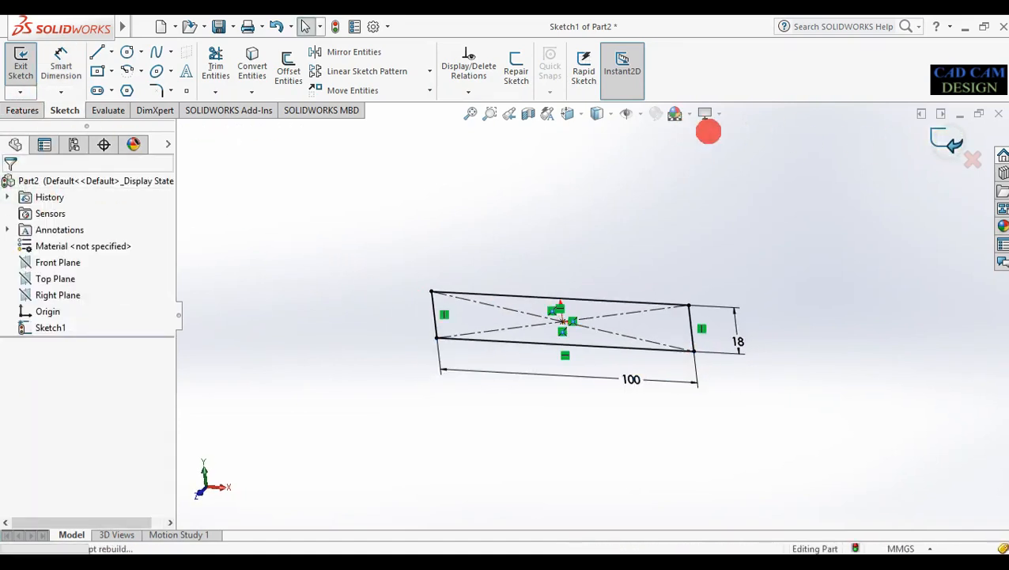
- Extrude the rectangle as a blind boss with a depth of 45 mm
click(27, 68)
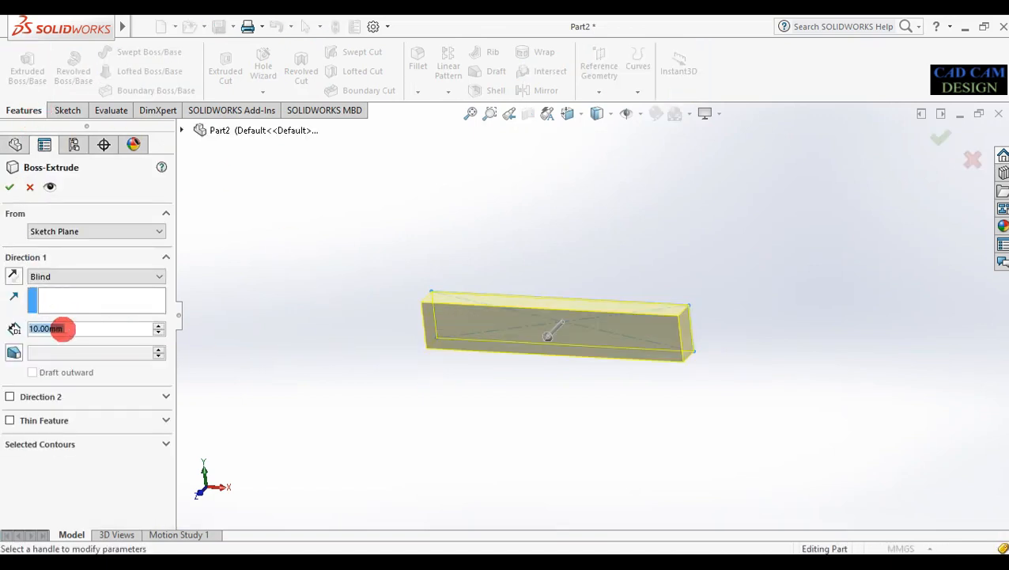
text(45)
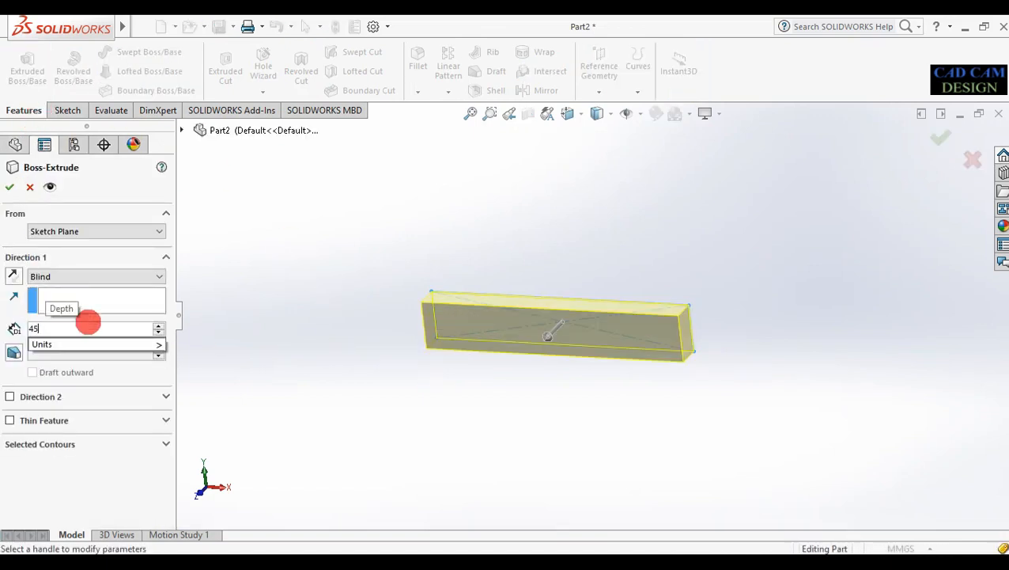
click(11, 186)
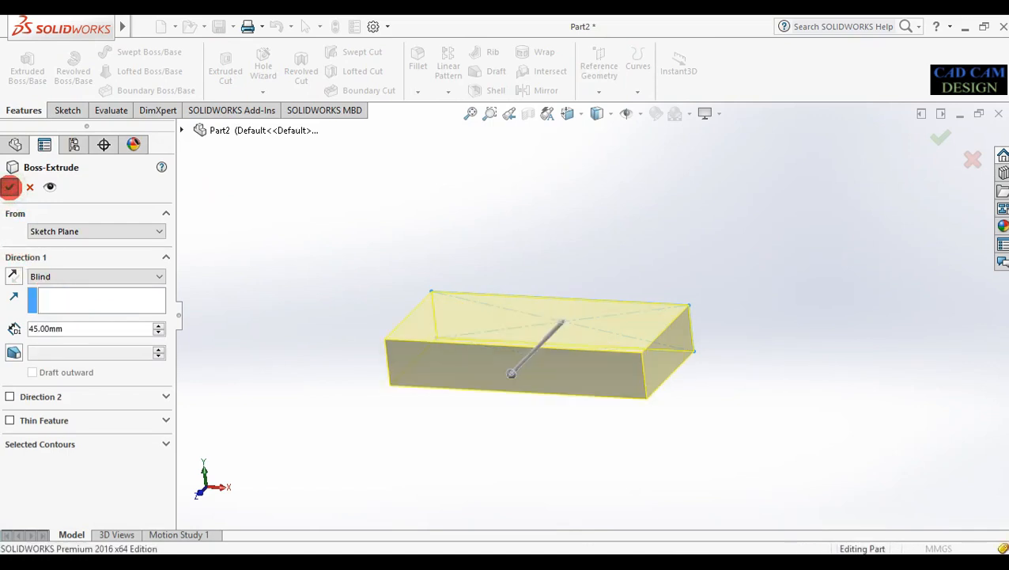
click(9, 186)
- Start a new sketch on the block's back face and orient the view normal to it
mouse_move(394, 451)
middle_down()
mouse_move(378, 446)
mouse_move(335, 470)
mouse_move(400, 445)
middle_up()
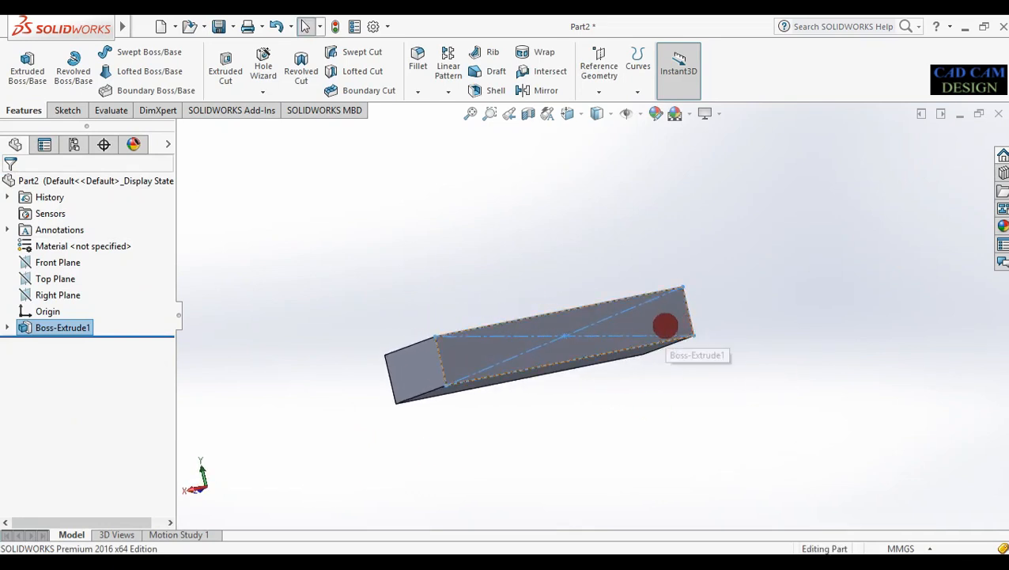
click(666, 326)
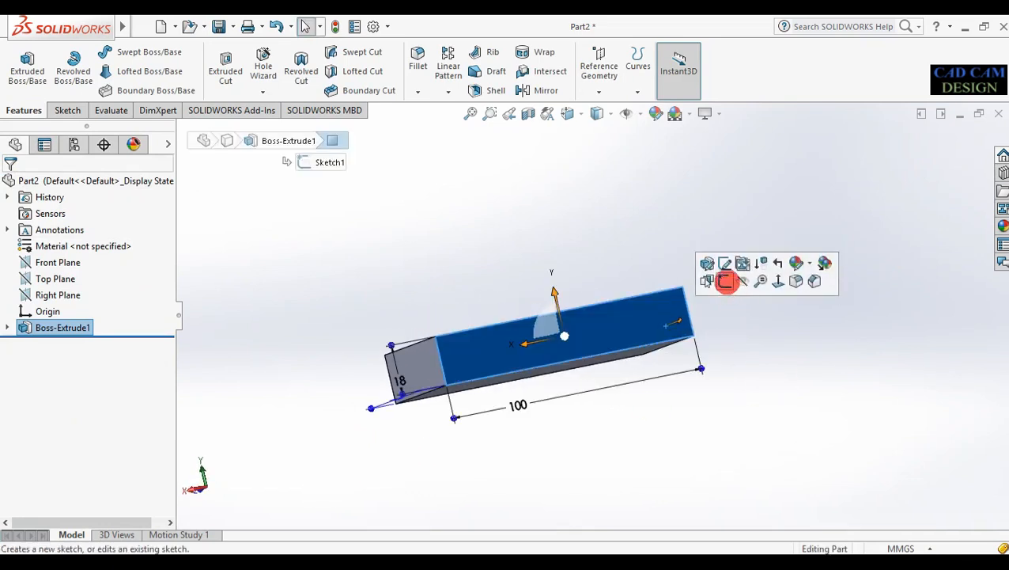
click(727, 281)
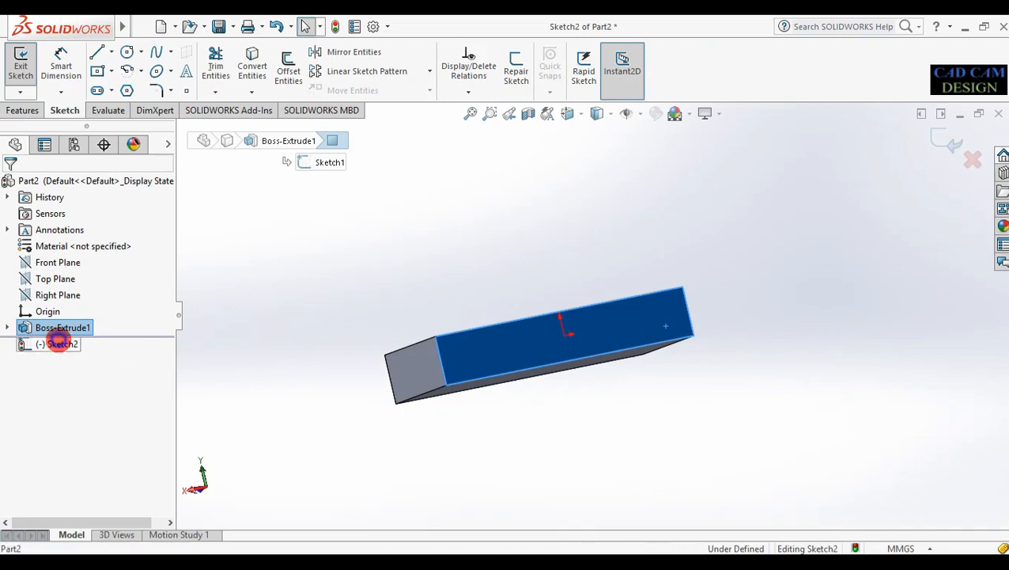
right_click(58, 342)
click(90, 317)
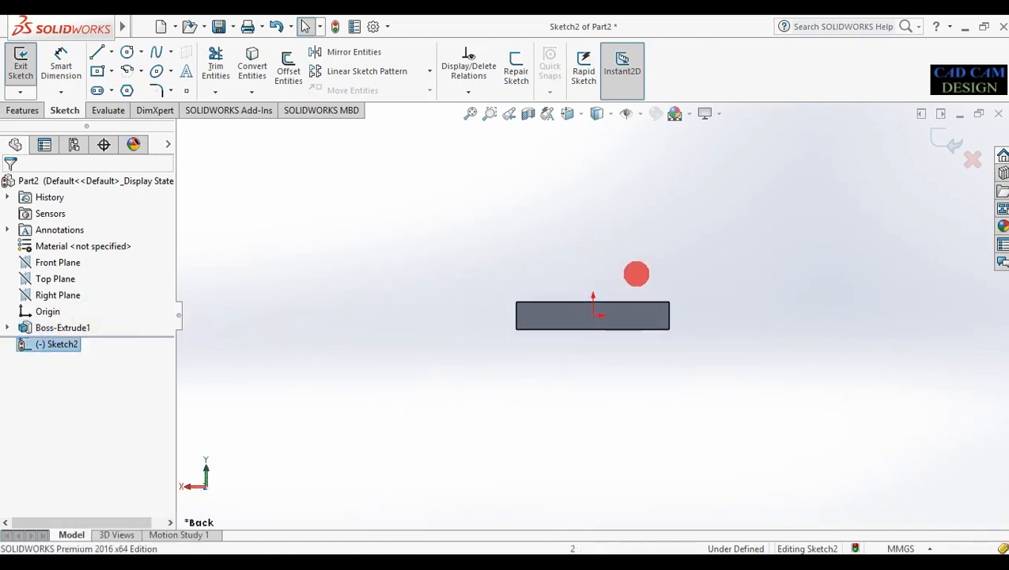
- Draw a corner rectangle about 43 mm wide and 55 mm high, rising from the back face's upper right corner
click(112, 71)
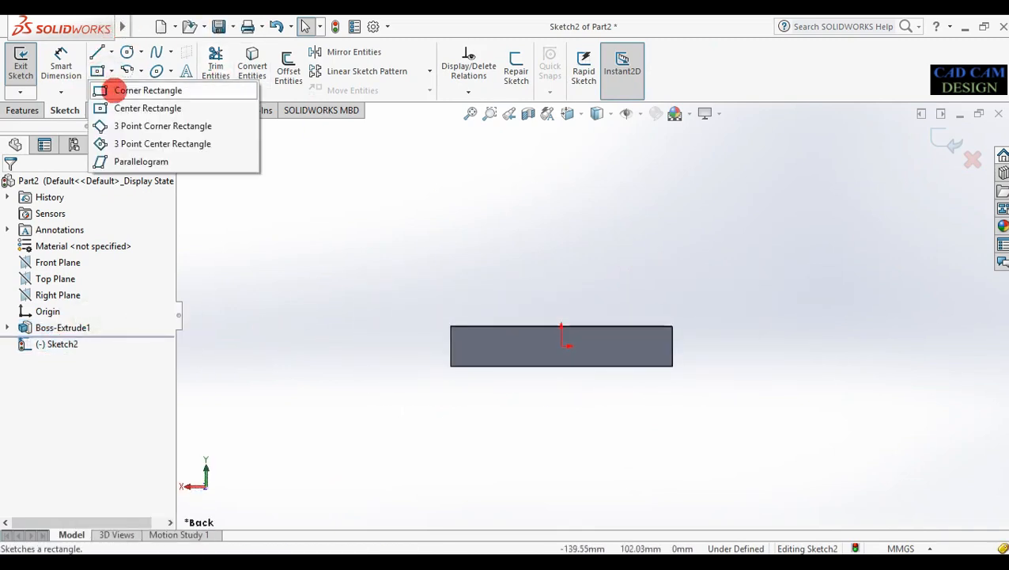
click(121, 91)
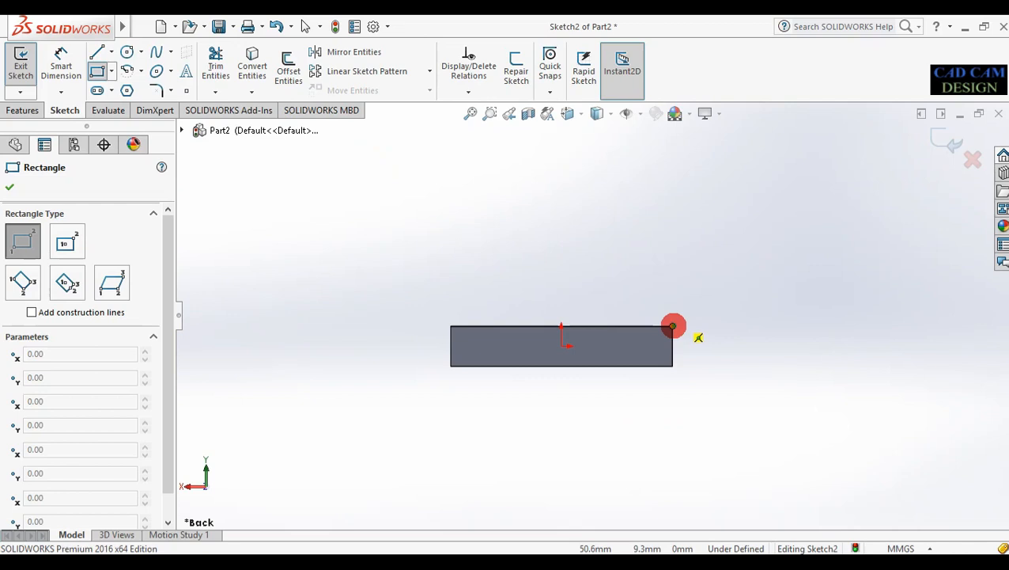
click(673, 325)
click(576, 203)
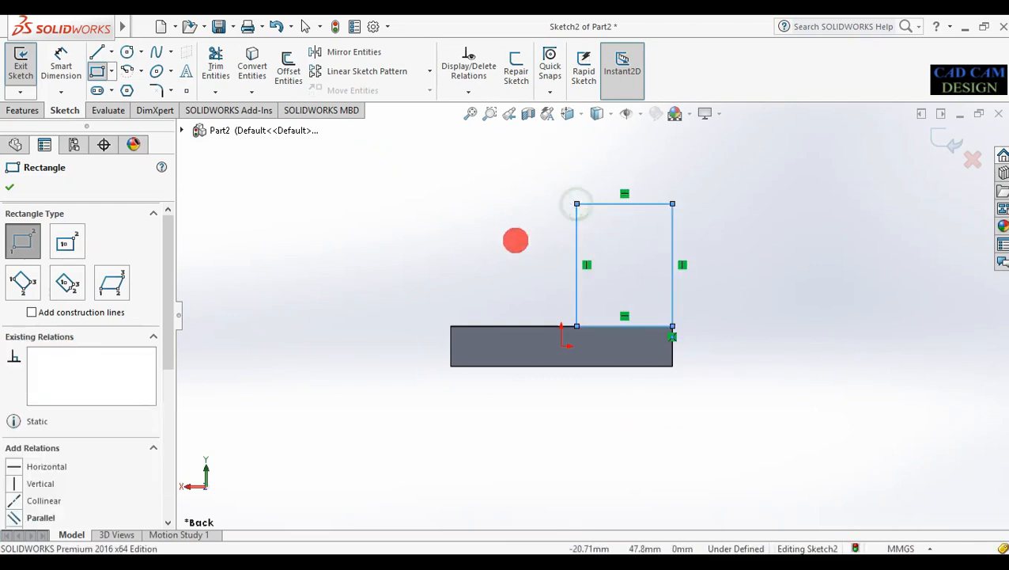
- Dimension the new rectangle to 40 mm wide and 40 mm high
right_drag(503, 287, 507, 215)
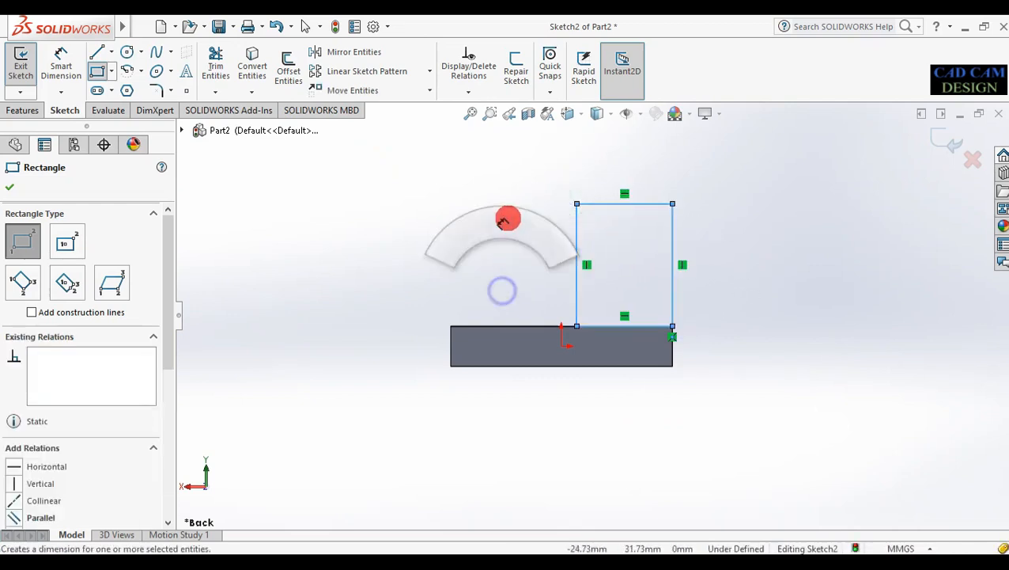
click(635, 203)
click(633, 171)
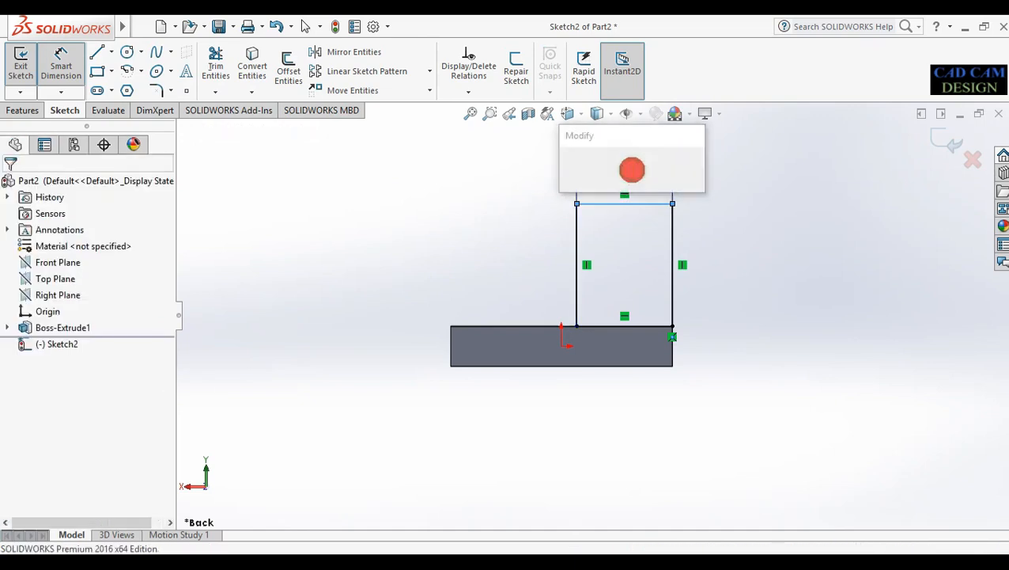
key(Return)
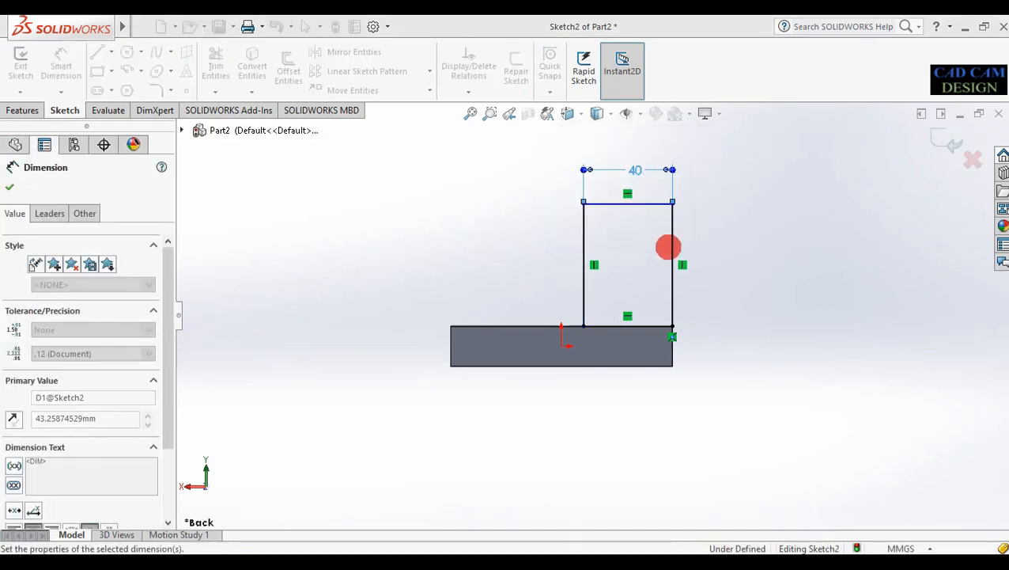
click(672, 233)
click(741, 263)
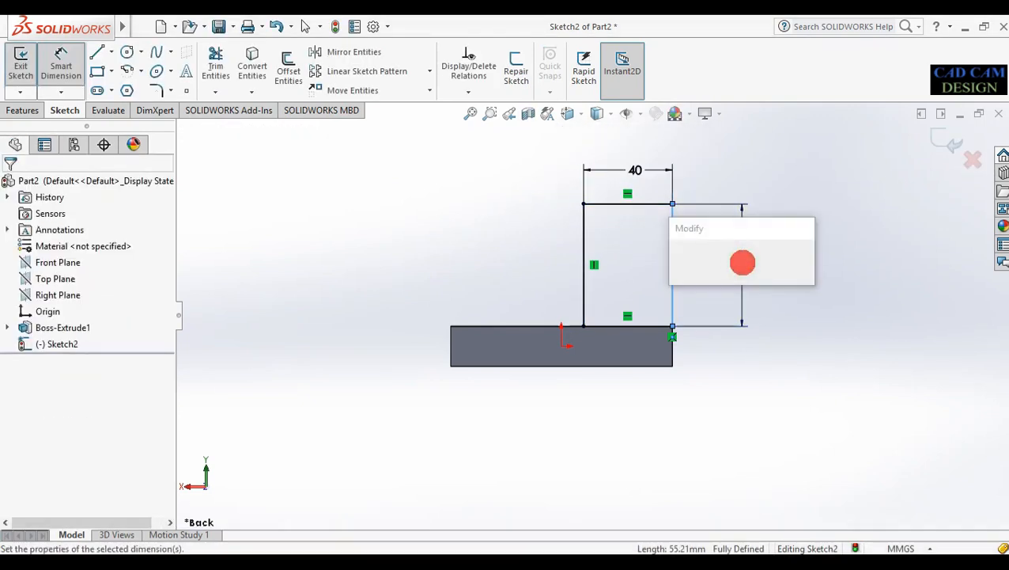
text(40)
key(Return)
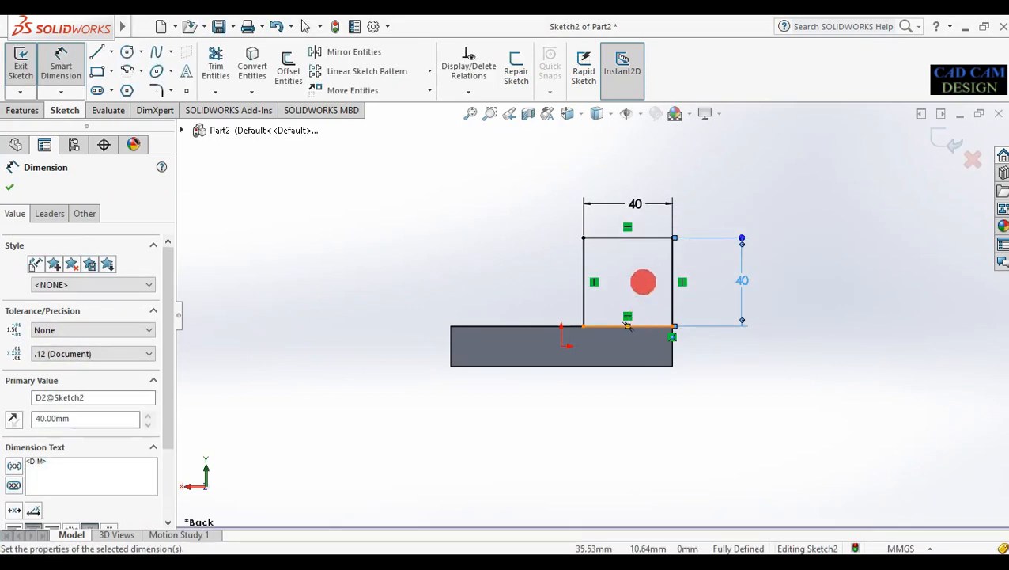
- Cap the square with a 180° centerpoint arc of 20 mm radius and delete the square's top line
scroll(643, 228, down, 2)
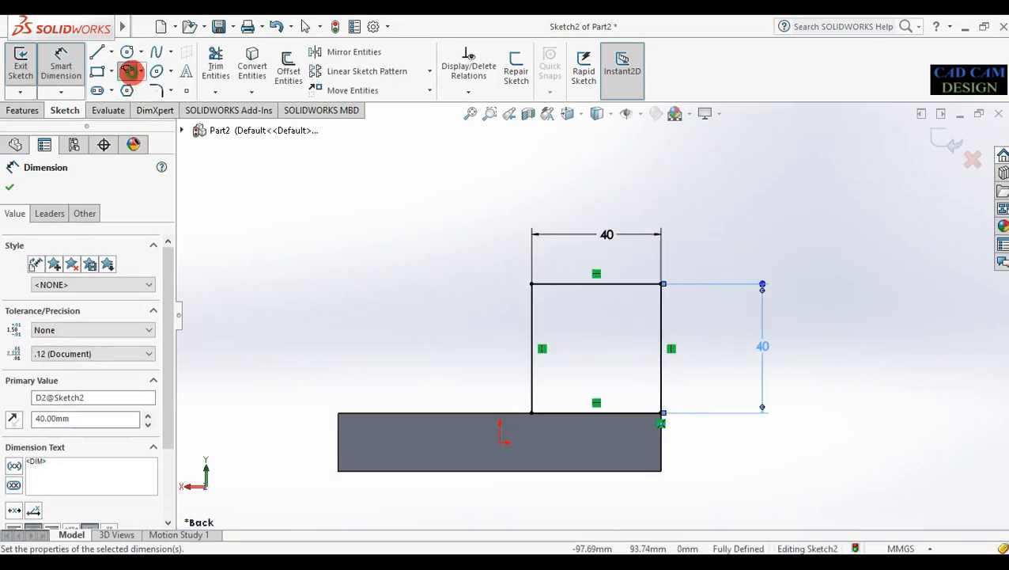
click(129, 70)
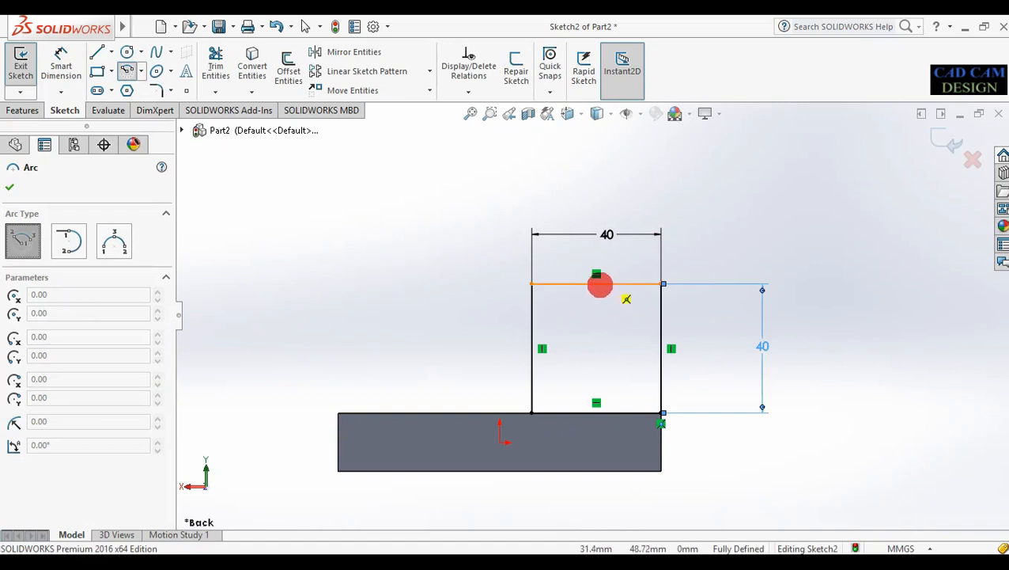
click(596, 283)
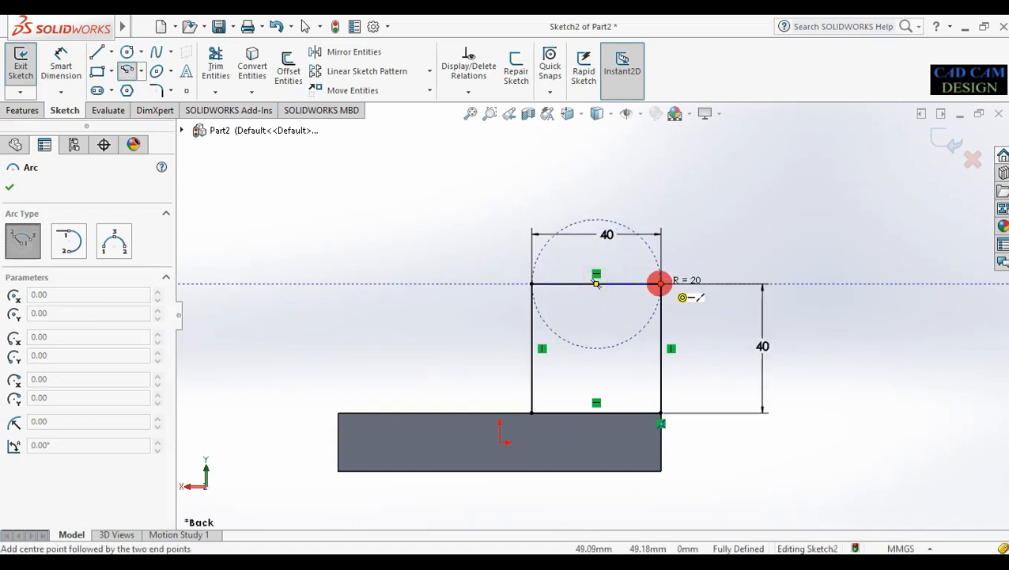
click(660, 282)
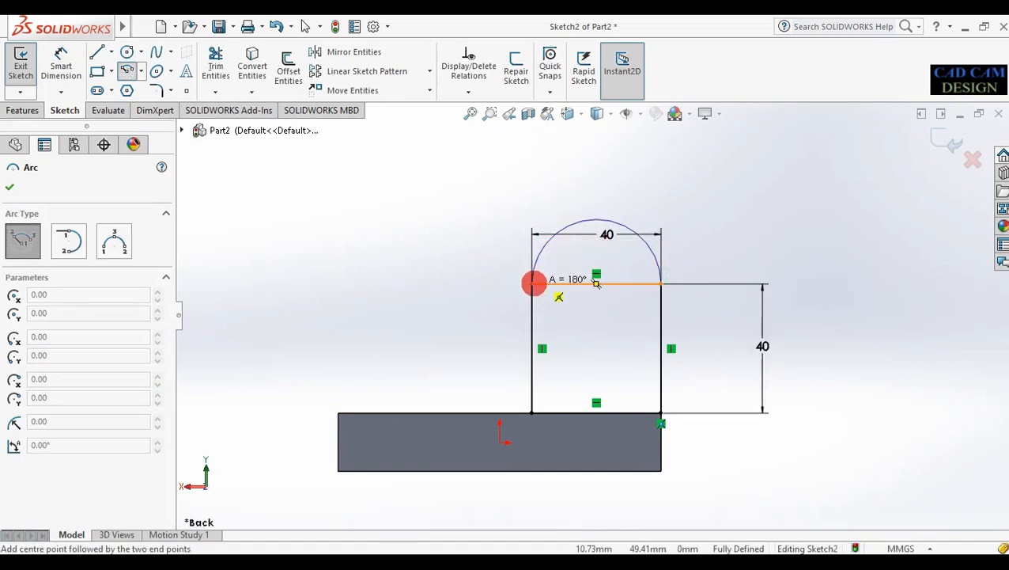
click(532, 284)
key(Escape)
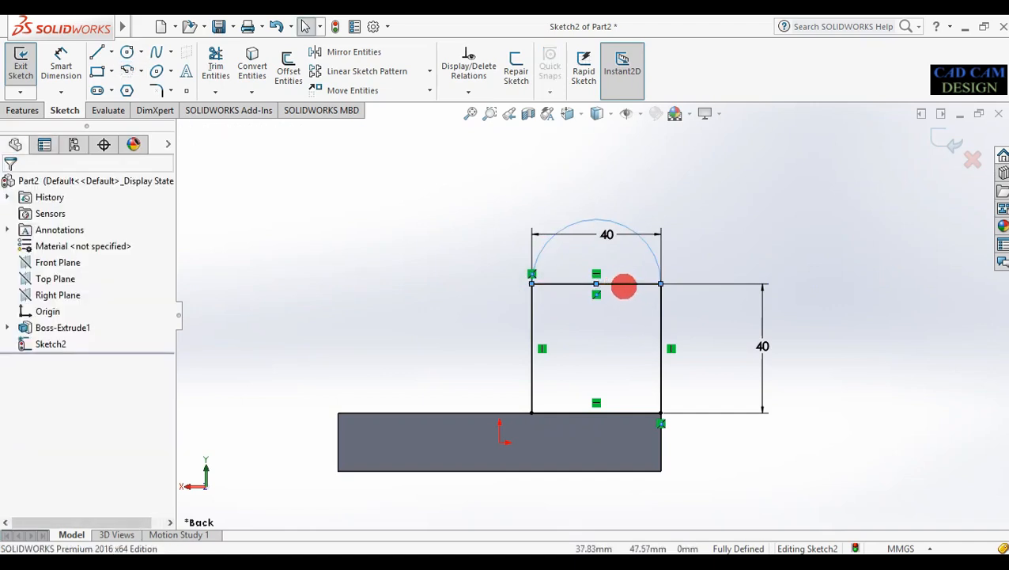
click(624, 285)
key(Delete)
- Finish the sketch and extrude the rounded profile 20 mm in the reversed direction, over the base block
mouse_move(603, 346)
middle_down()
mouse_move(489, 338)
mouse_move(535, 362)
mouse_move(554, 299)
middle_up()
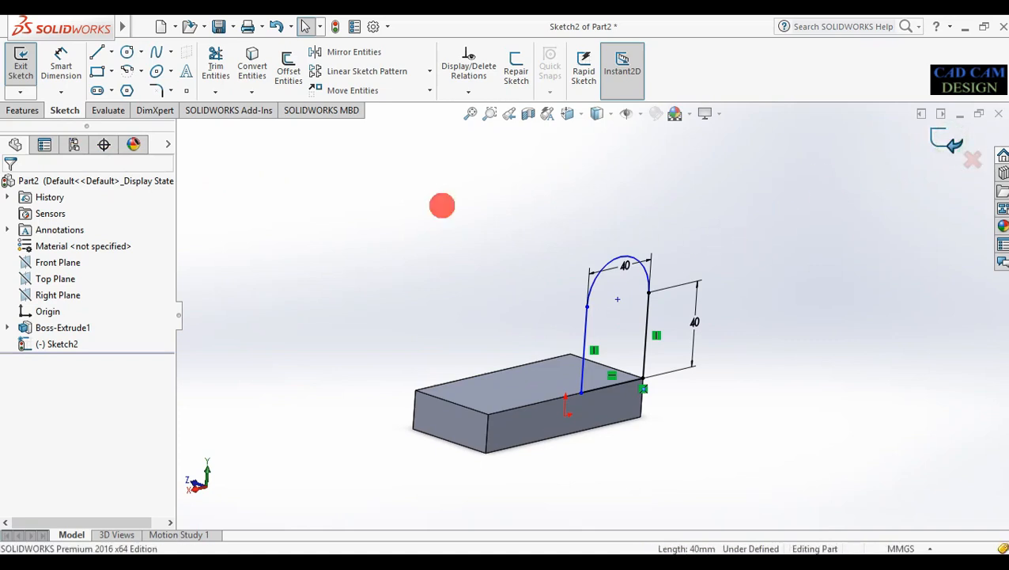
click(21, 65)
click(27, 69)
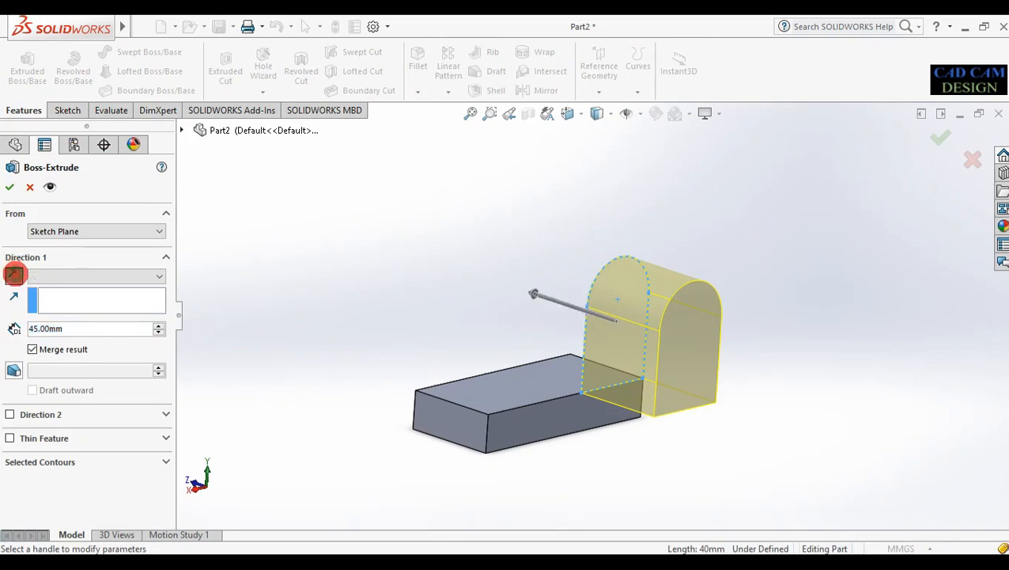
click(13, 275)
text(20)
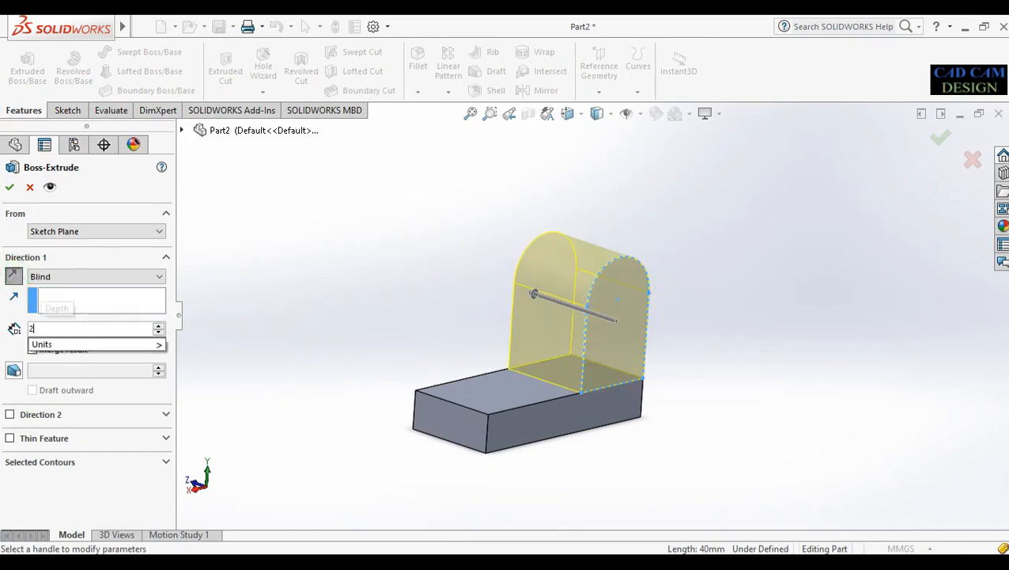
key(Return)
middle_drag(358, 386, 209, 339)
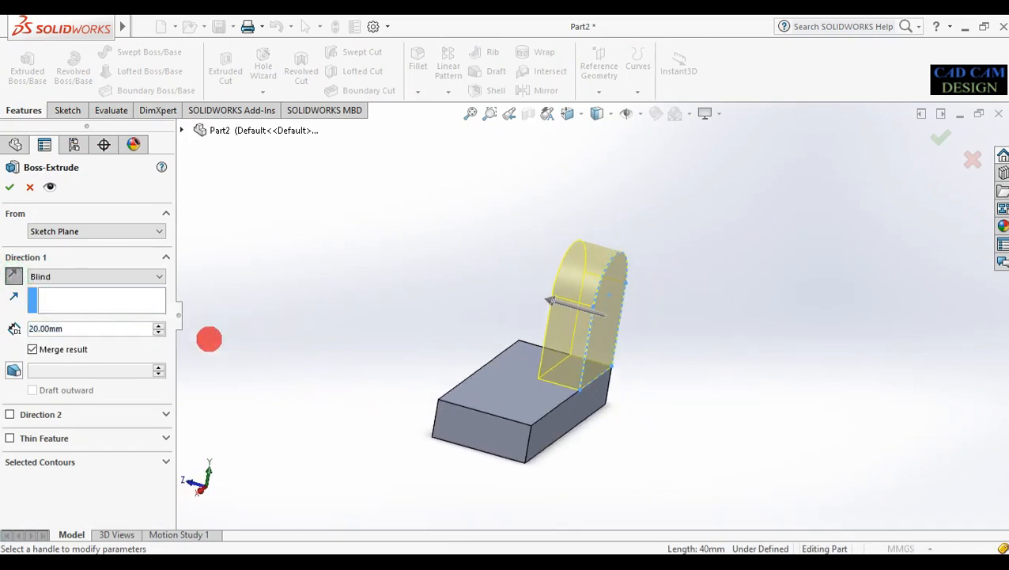
click(9, 187)
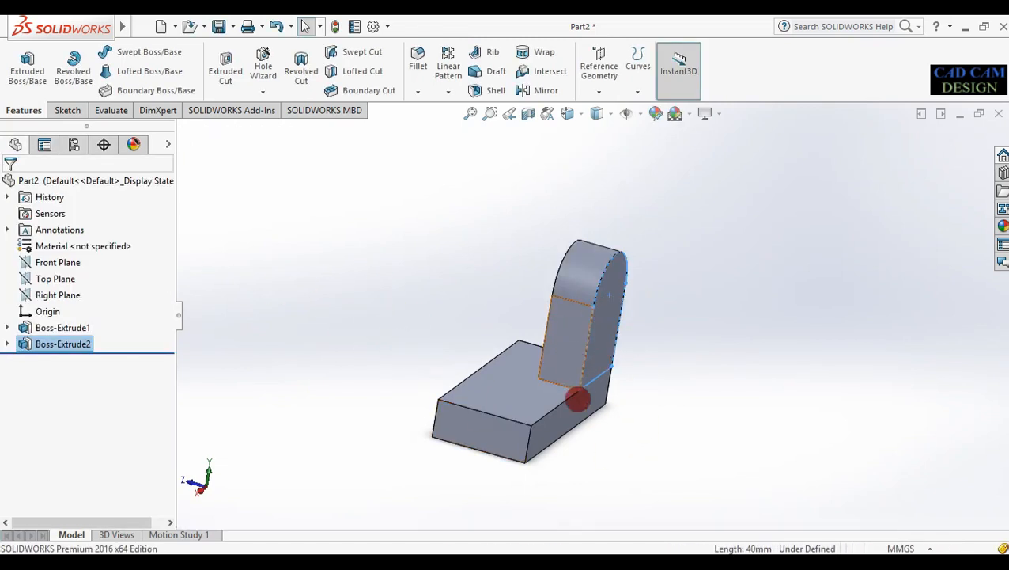
- Start a new sketch on the part's L-shaped back face and orient the view normal to it
click(555, 424)
click(615, 386)
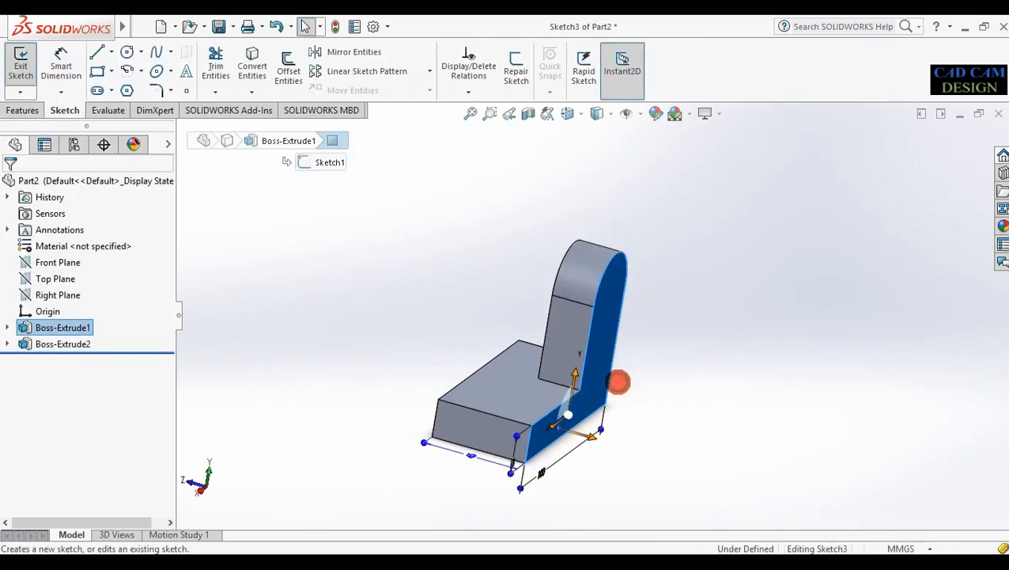
right_click(21, 361)
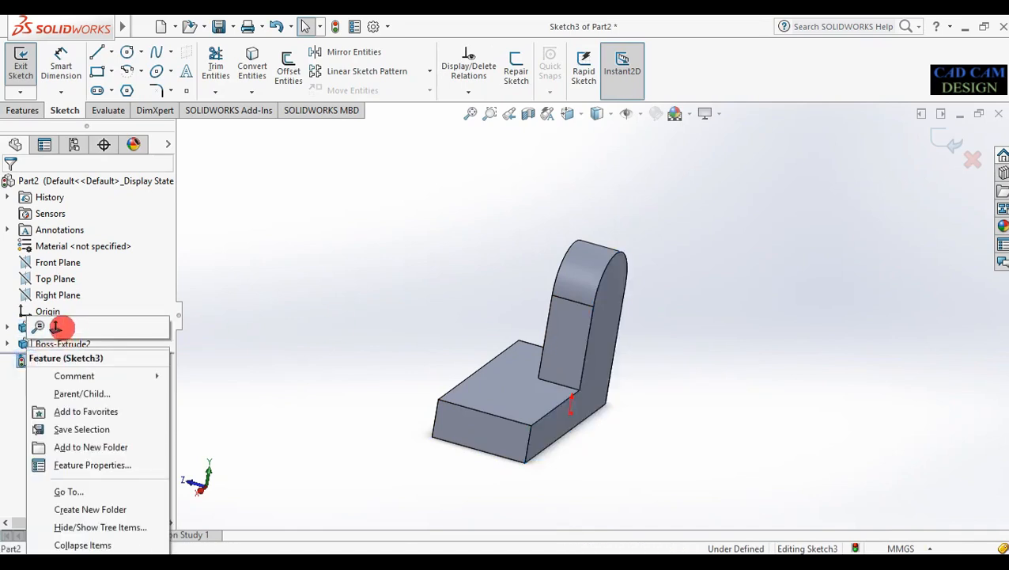
click(55, 326)
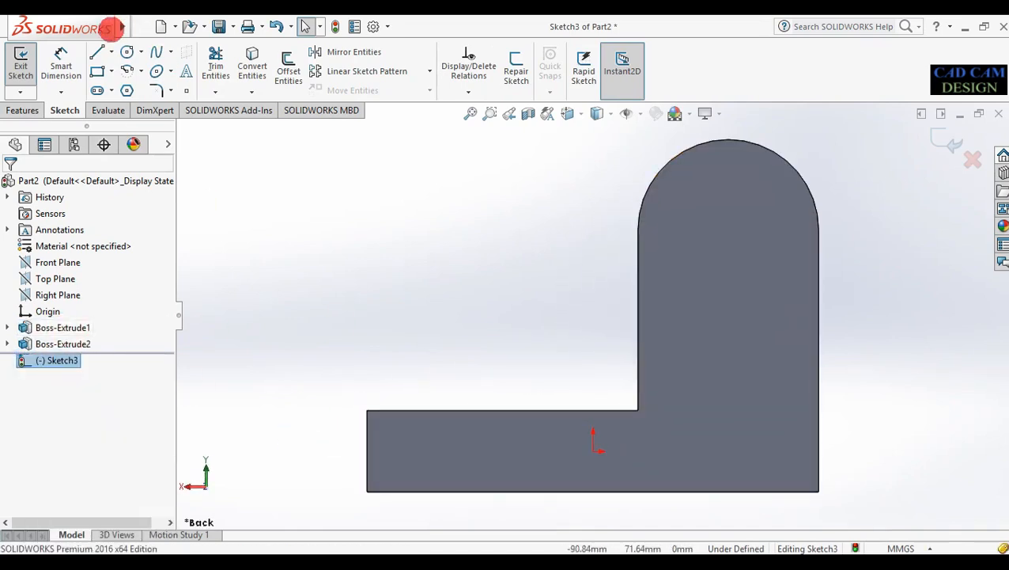
- Draw a slanted line about 68 mm long from the base's upper left corner up toward the rounded upright
click(96, 52)
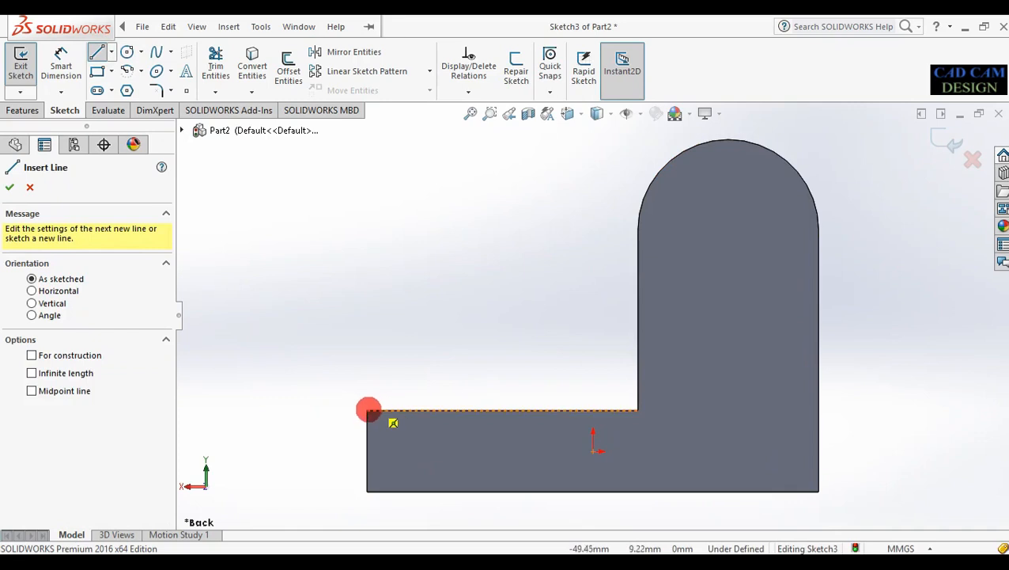
click(367, 410)
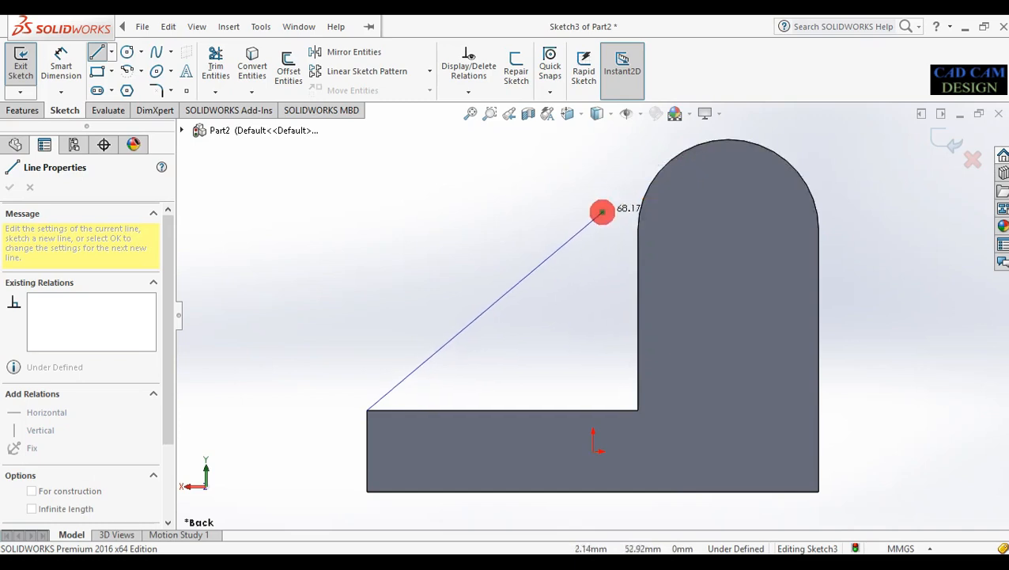
click(602, 212)
key(Escape)
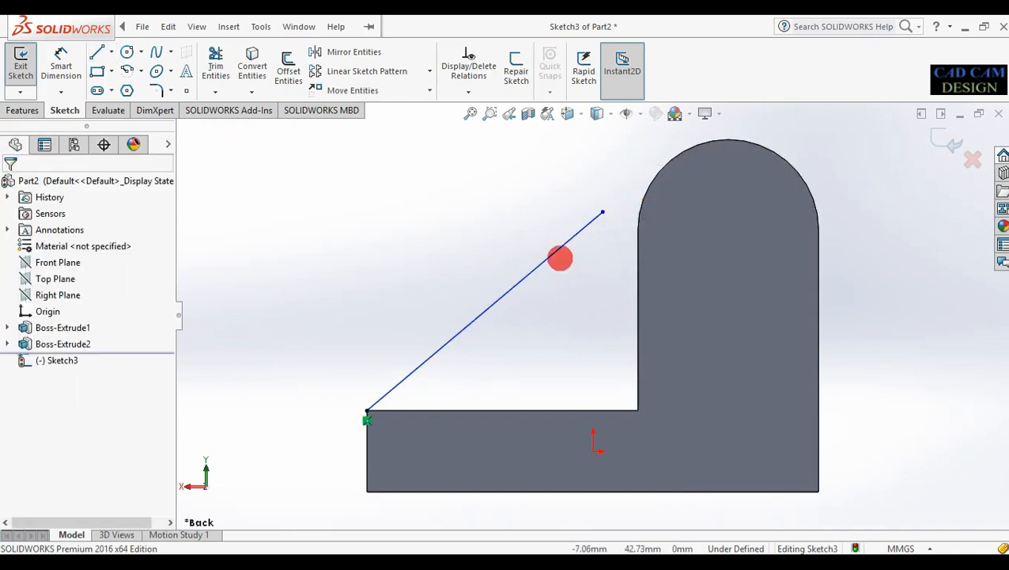
- Make the slanted line tangent to the upright's rounded edge and extend its free end onto that arc
click(485, 311)
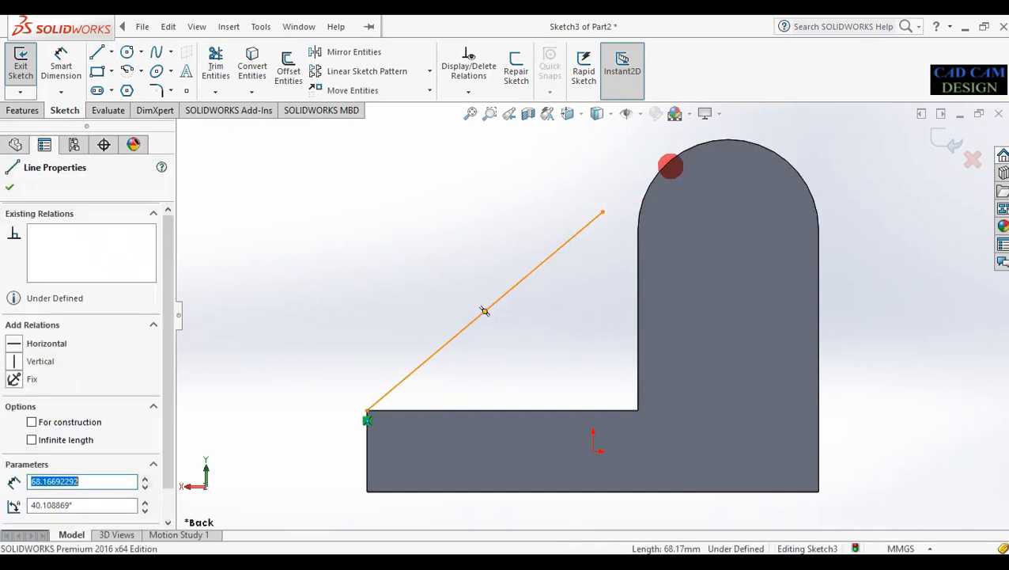
ctrl+click(671, 155)
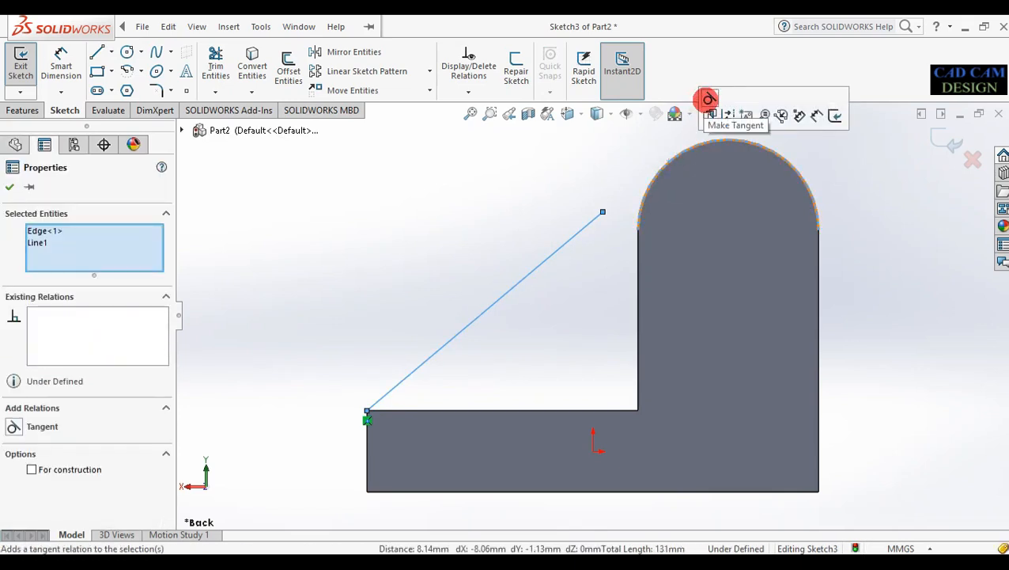
click(709, 97)
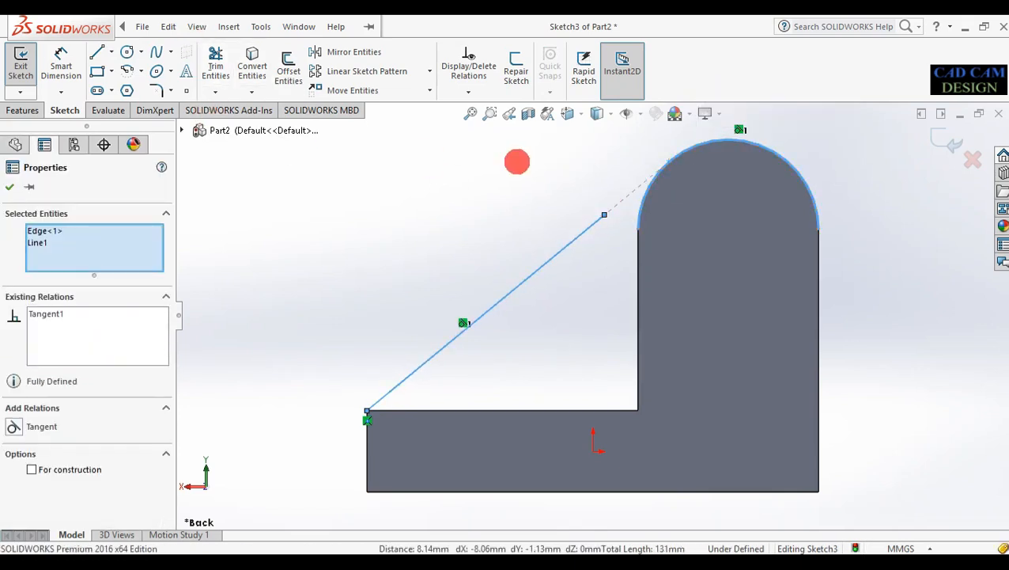
drag(605, 213, 663, 169)
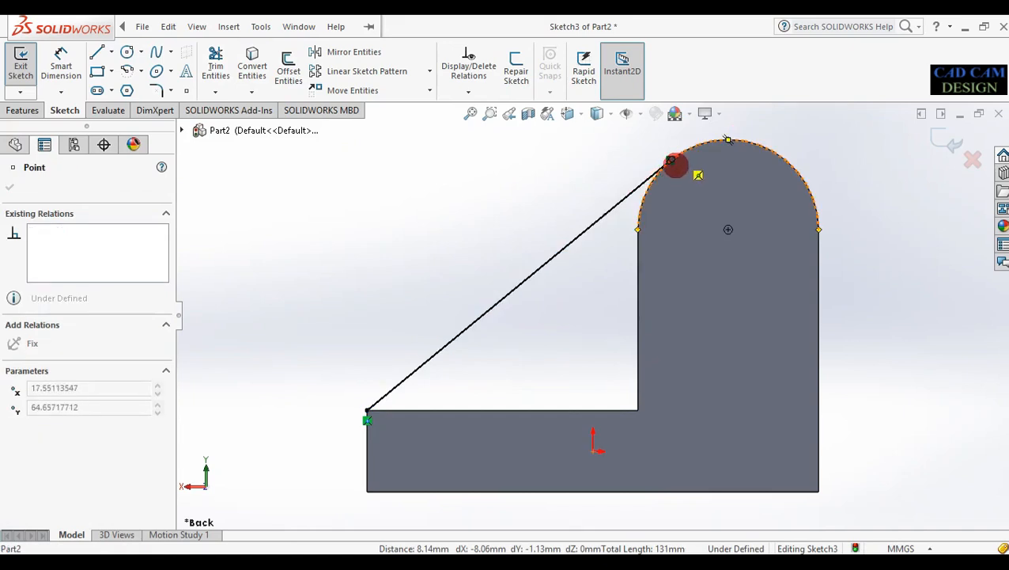
drag(672, 166, 670, 163)
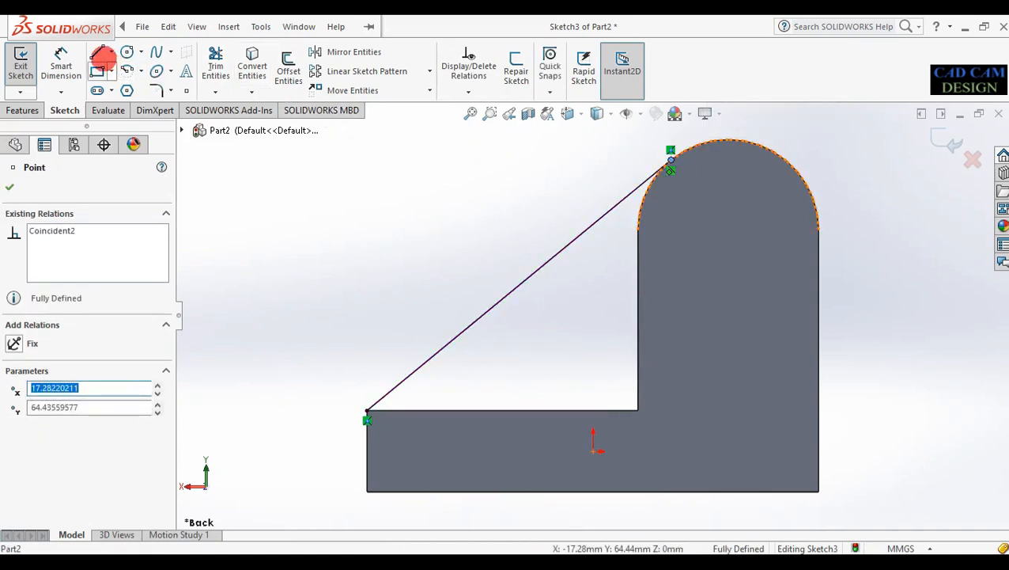
- Draw lines from the arc's lower end down the upright's edge and along the base's top edge to the slanted line's start
click(96, 53)
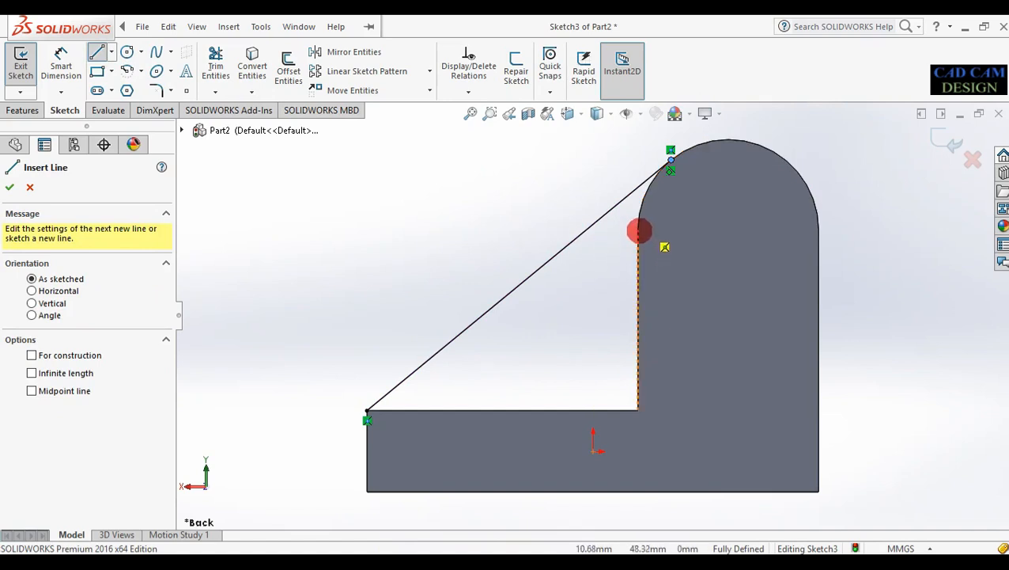
mouse_move(637, 230)
mouse_down()
mouse_move(624, 259)
mouse_move(620, 381)
mouse_move(638, 412)
mouse_move(507, 396)
mouse_move(329, 403)
mouse_move(367, 410)
mouse_up()
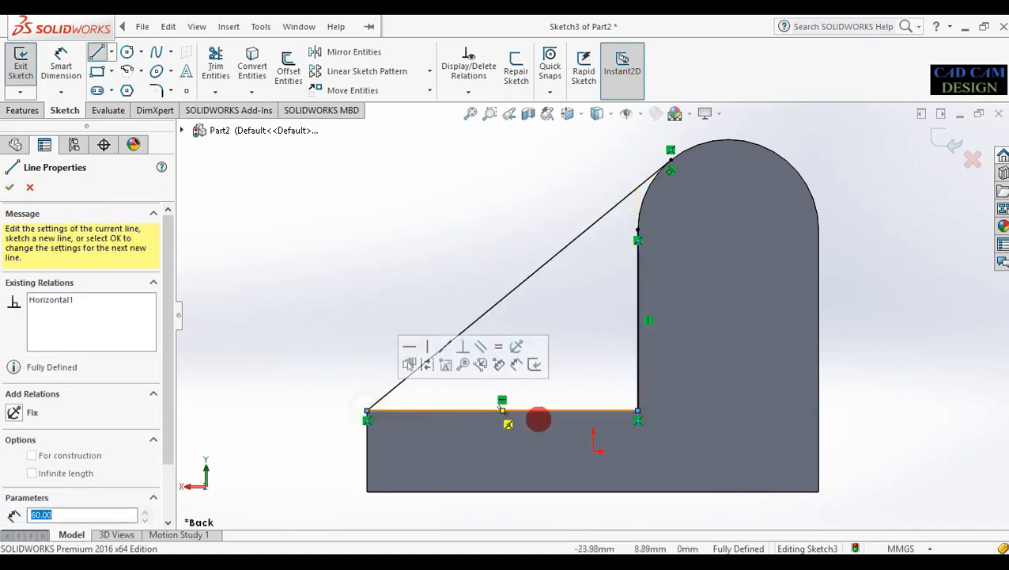
scroll(579, 441, up, 3)
middle_drag(397, 405, 441, 425)
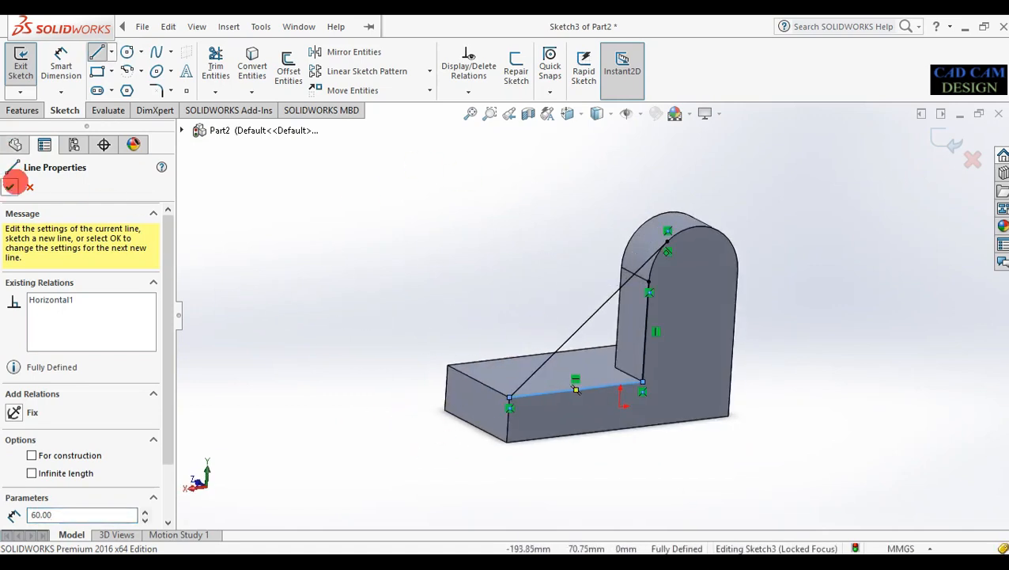
click(9, 187)
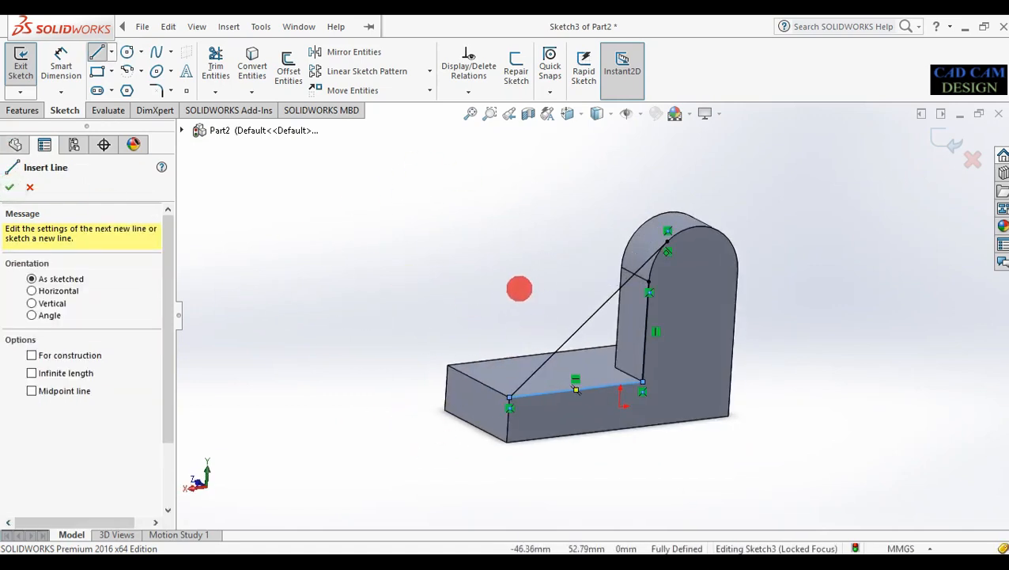
click(9, 187)
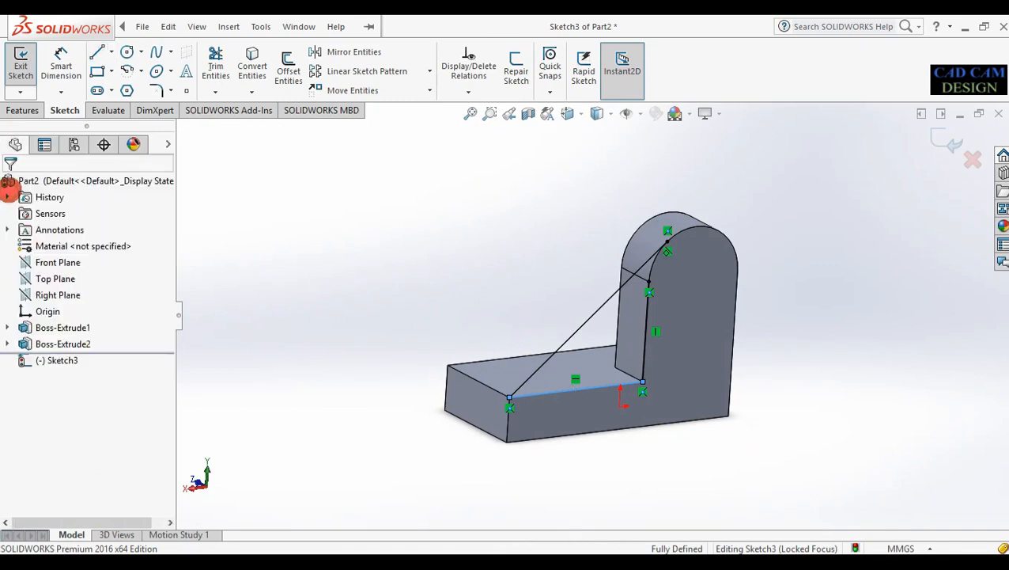
- Extrude the sloped profile 10 mm in the reversed direction, closing the sketch with the model edges
click(29, 110)
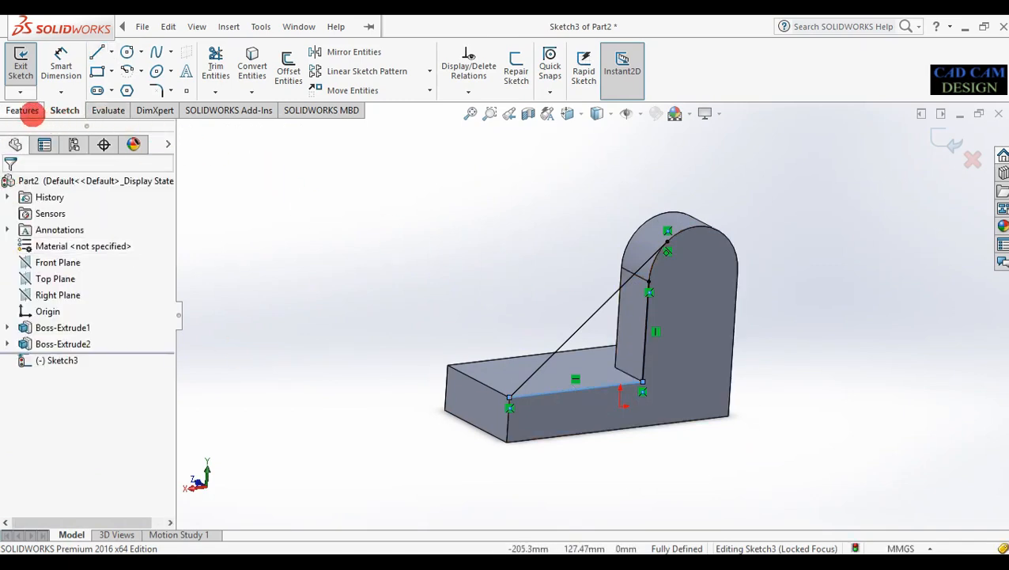
click(28, 68)
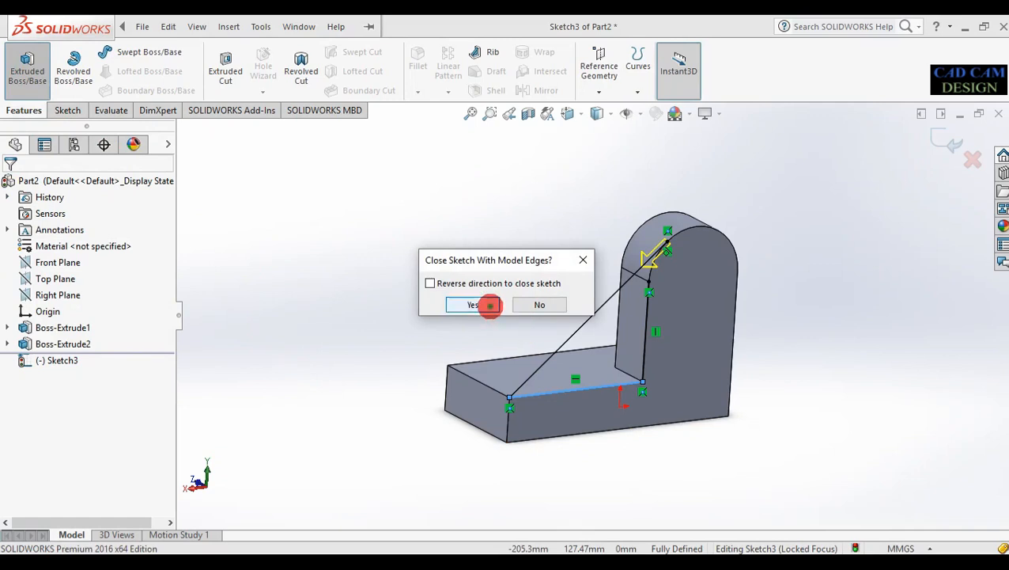
click(489, 305)
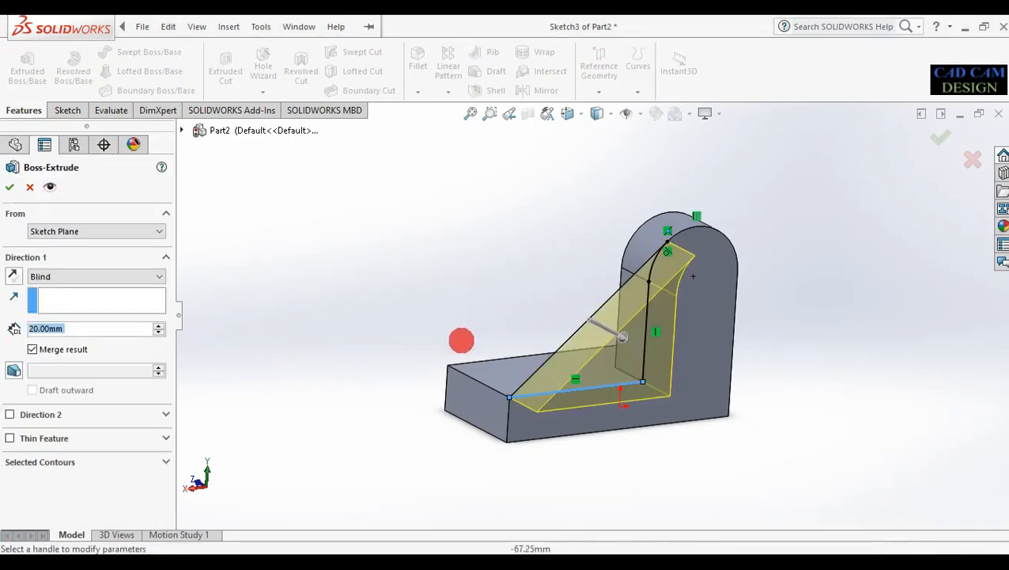
click(13, 274)
click(88, 334)
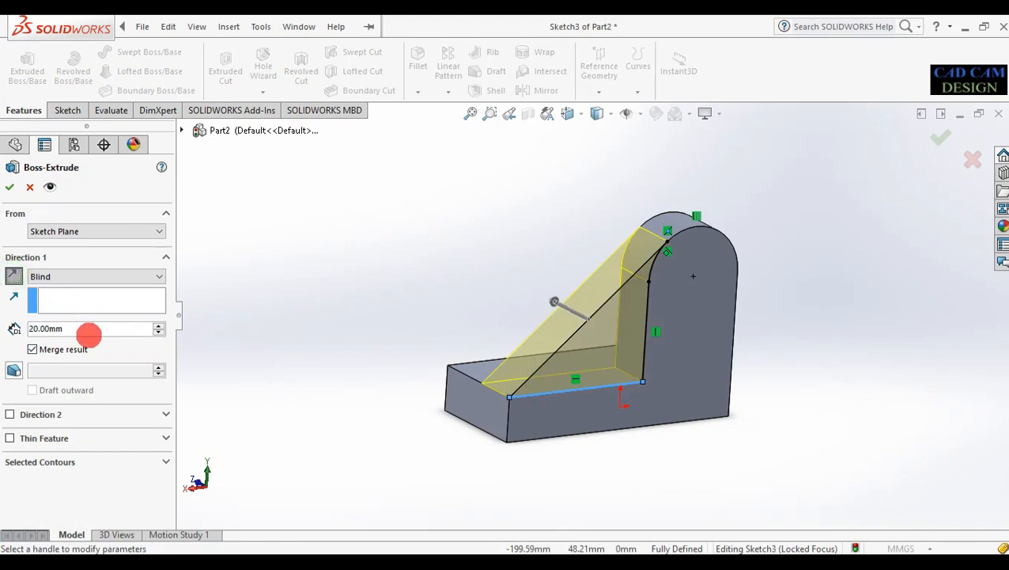
text(10)
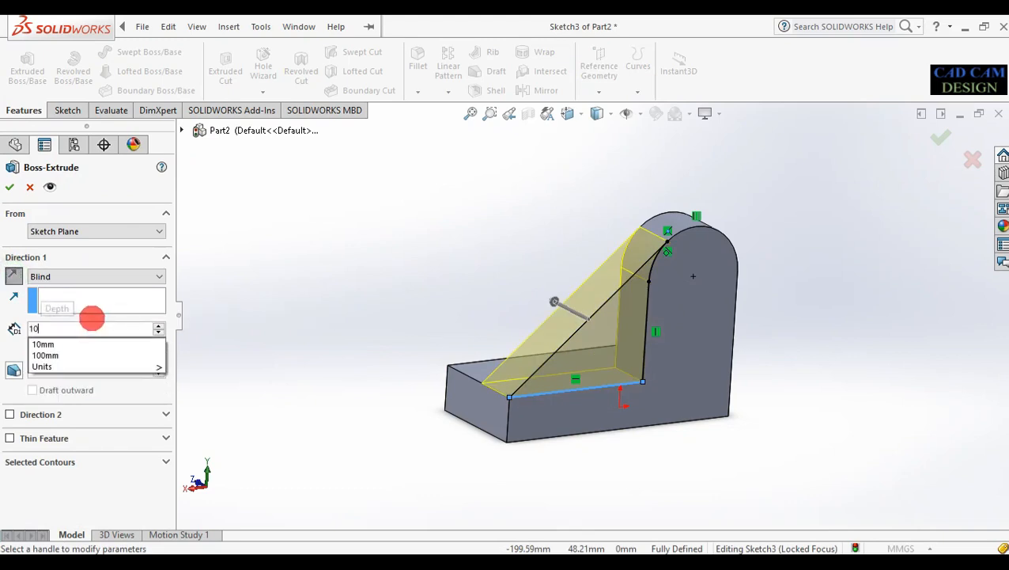
key(Return)
mouse_move(417, 380)
middle_down()
mouse_move(480, 411)
mouse_move(500, 434)
mouse_move(581, 405)
mouse_move(552, 443)
mouse_move(499, 314)
mouse_move(599, 415)
mouse_move(556, 403)
mouse_move(525, 468)
mouse_move(554, 451)
middle_up()
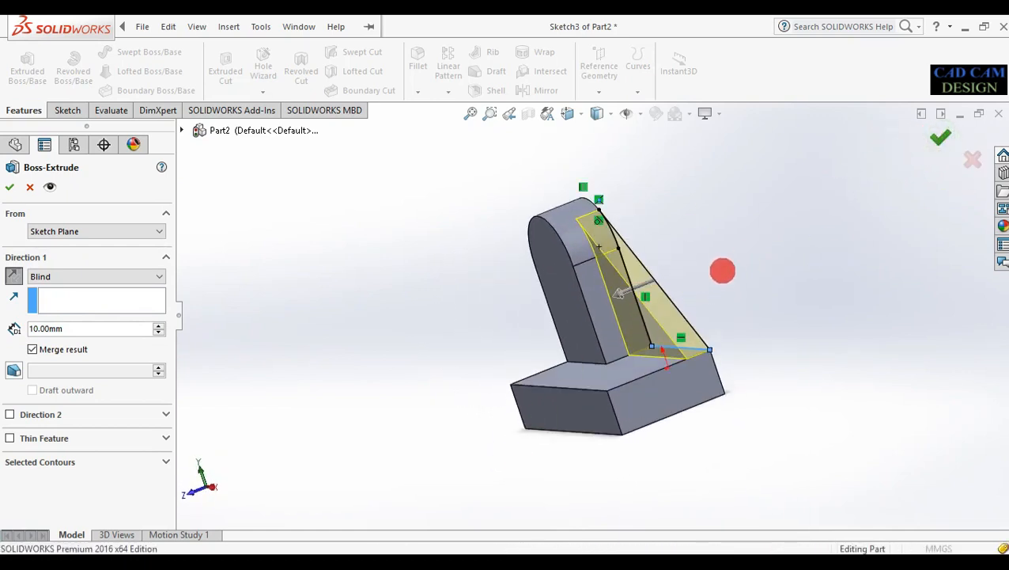
key(Return)
- Start a new sketch on the rounded upright's front face and orient the view normal to it
mouse_move(534, 376)
middle_down()
mouse_move(452, 311)
mouse_move(462, 297)
middle_up()
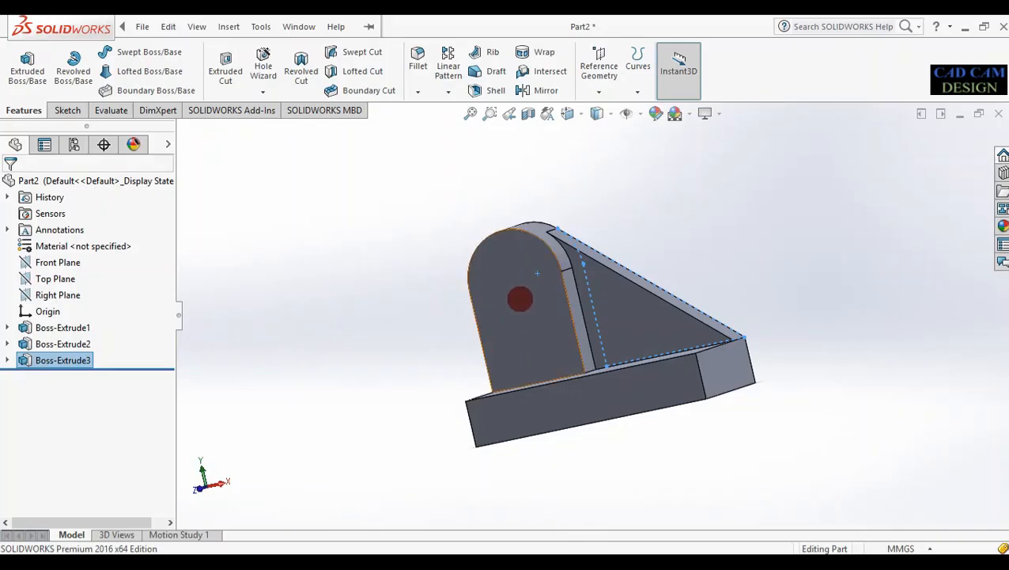
click(537, 272)
click(582, 253)
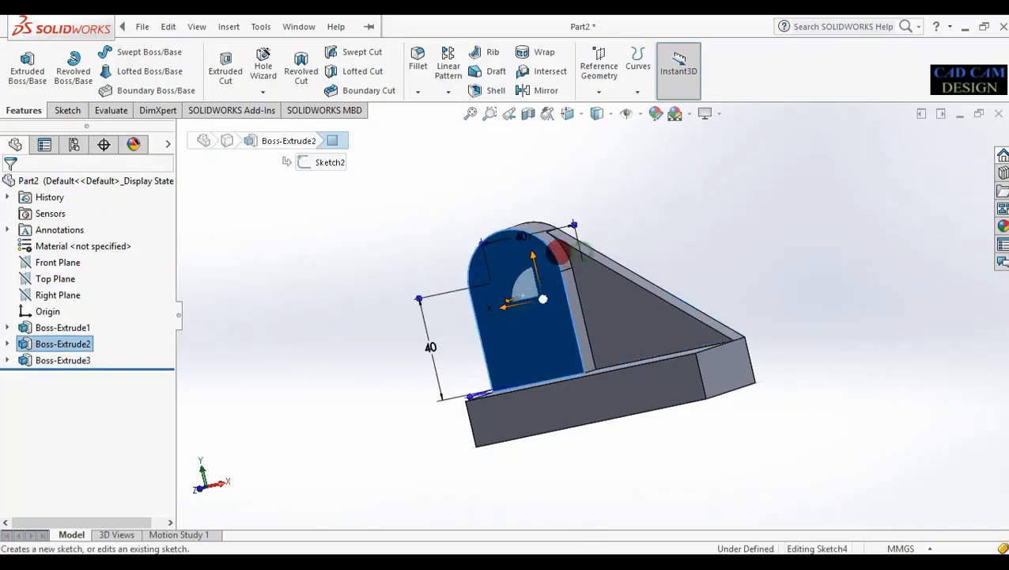
right_click(61, 377)
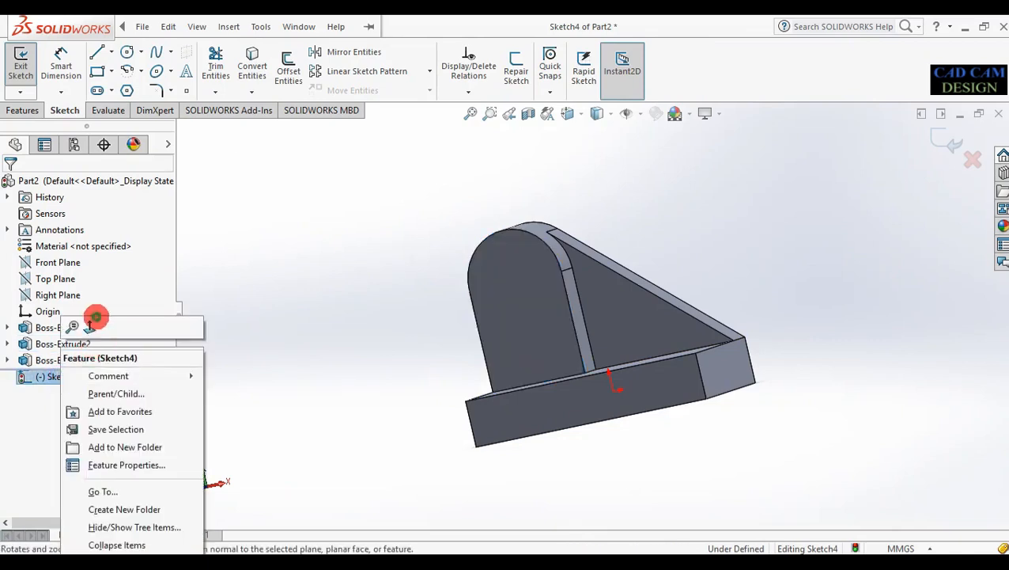
click(90, 328)
right_click(62, 377)
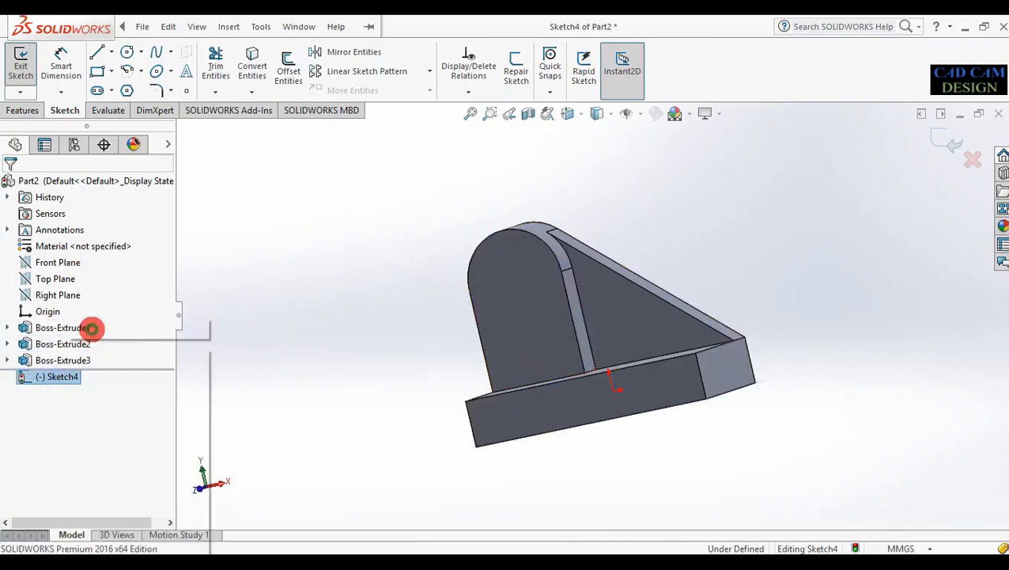
click(92, 329)
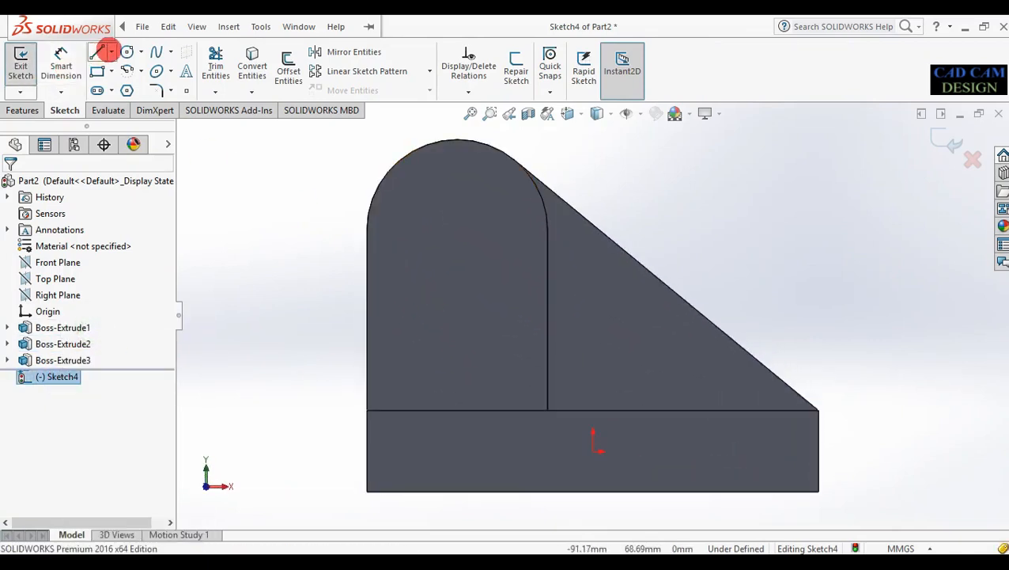
- Draw a horizontal centerline across the upright between the two ends of its rounded edge
click(111, 52)
click(123, 87)
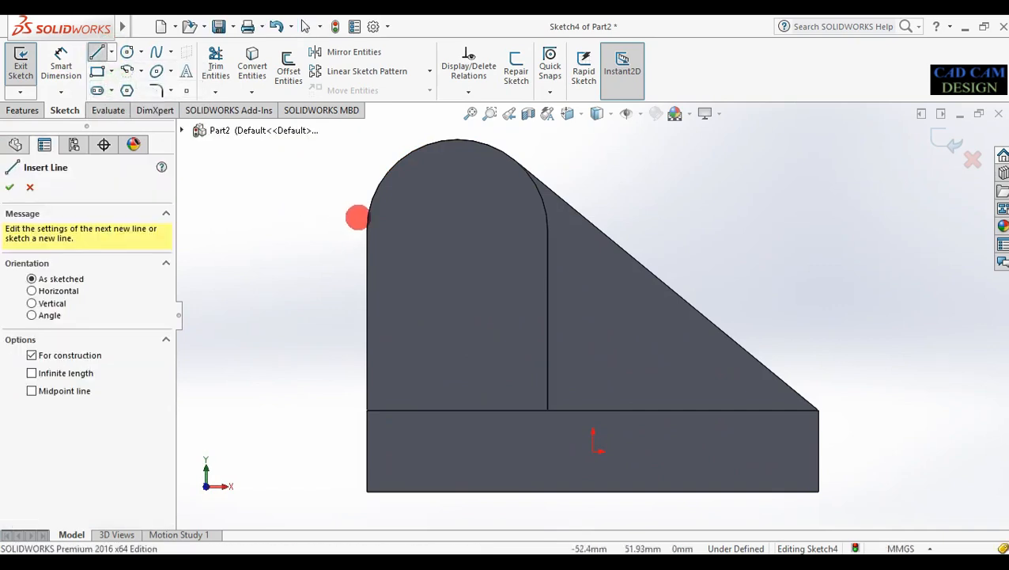
drag(366, 230, 548, 229)
key(Escape)
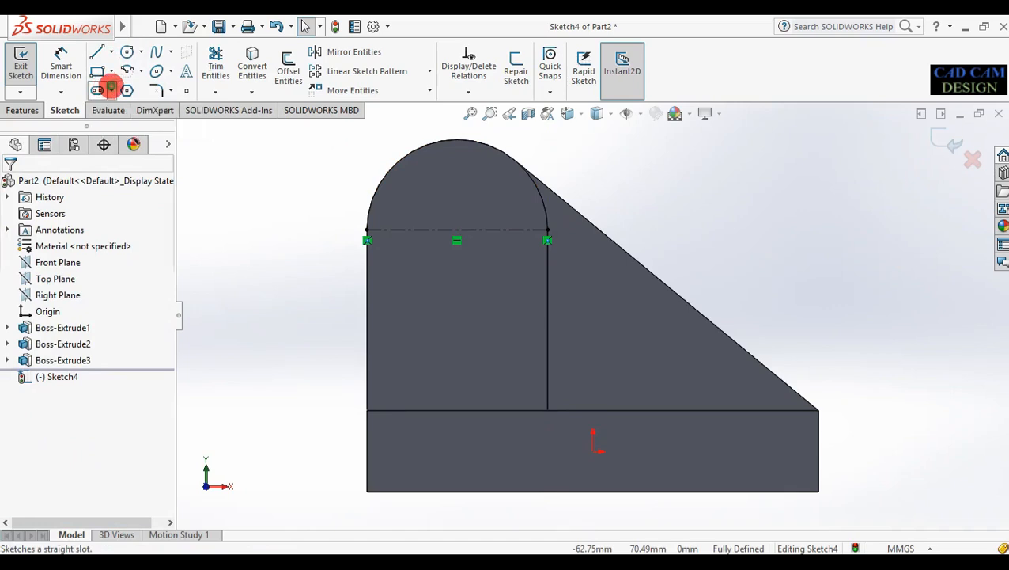
- Sketch a vertical straight slot downward from the centerline's midpoint, about 23 mm between centers and 10 mm wide
click(112, 90)
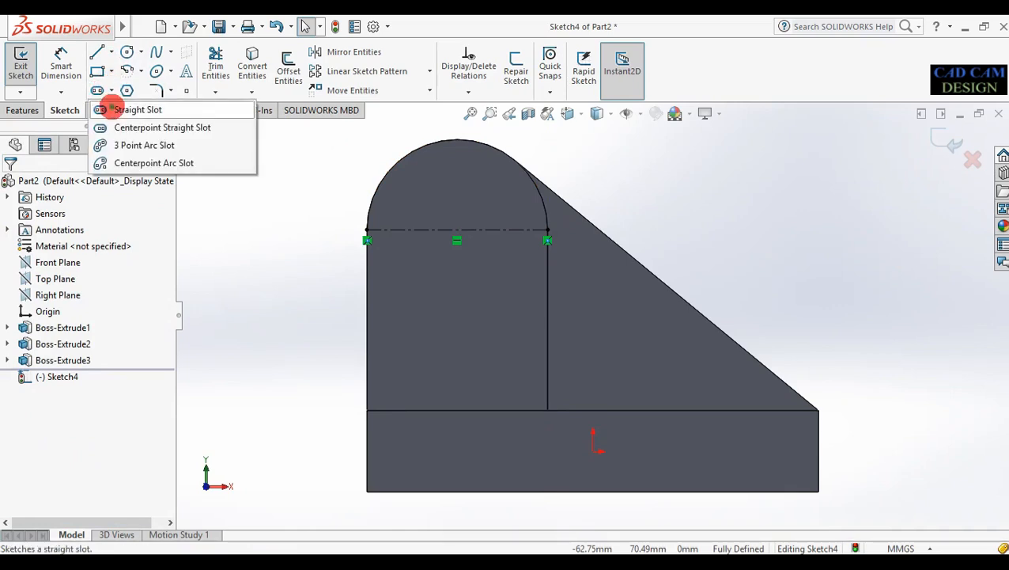
click(111, 110)
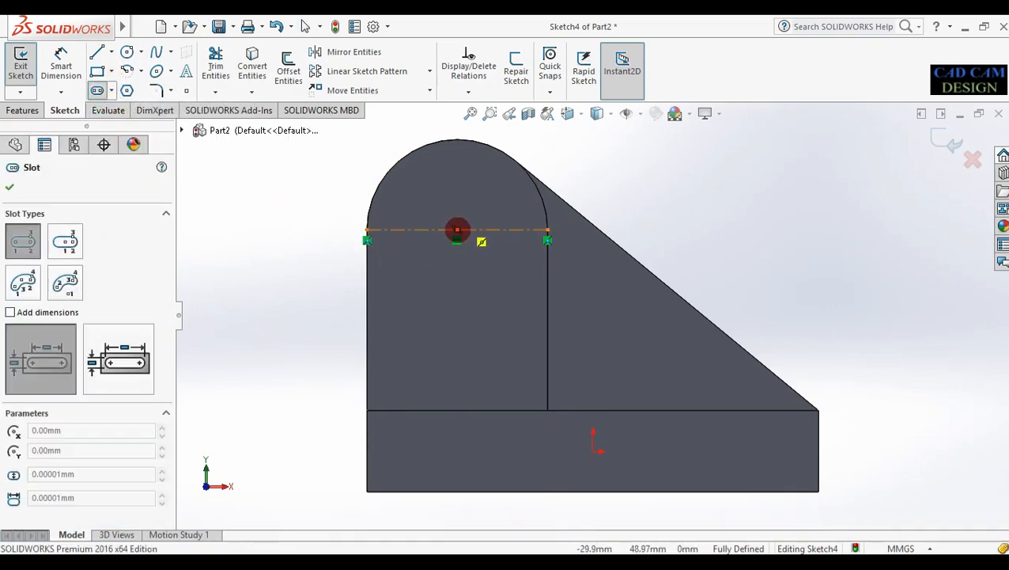
click(457, 230)
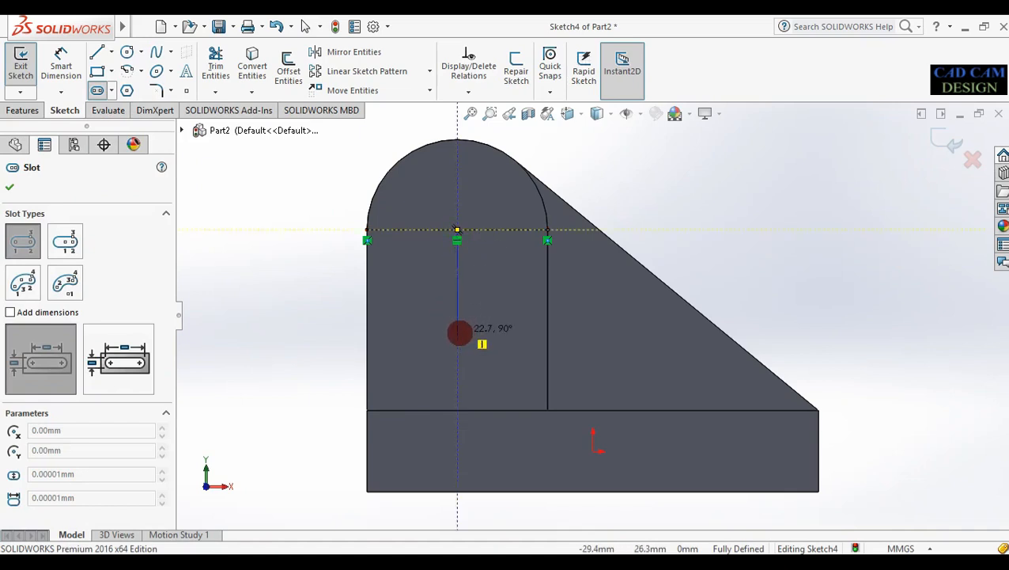
click(458, 332)
click(433, 307)
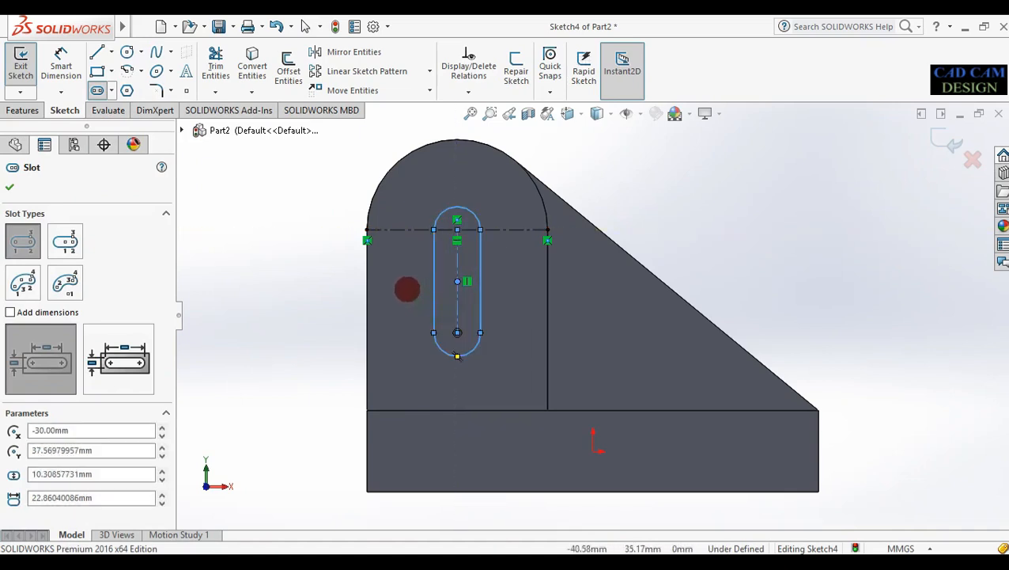
- Dimension the slot's straight side to 20 mm
right_drag(278, 350, 274, 257)
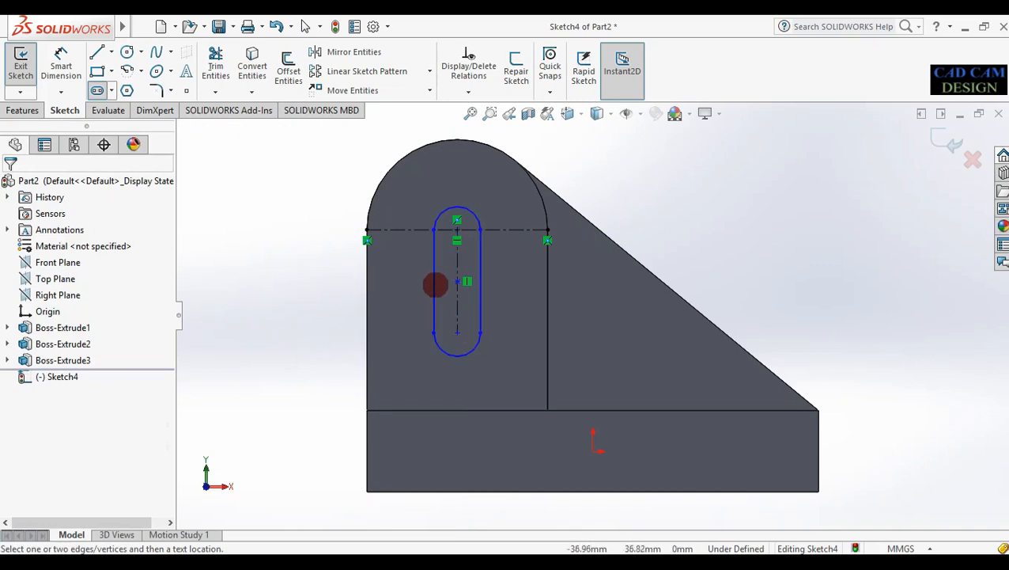
click(434, 269)
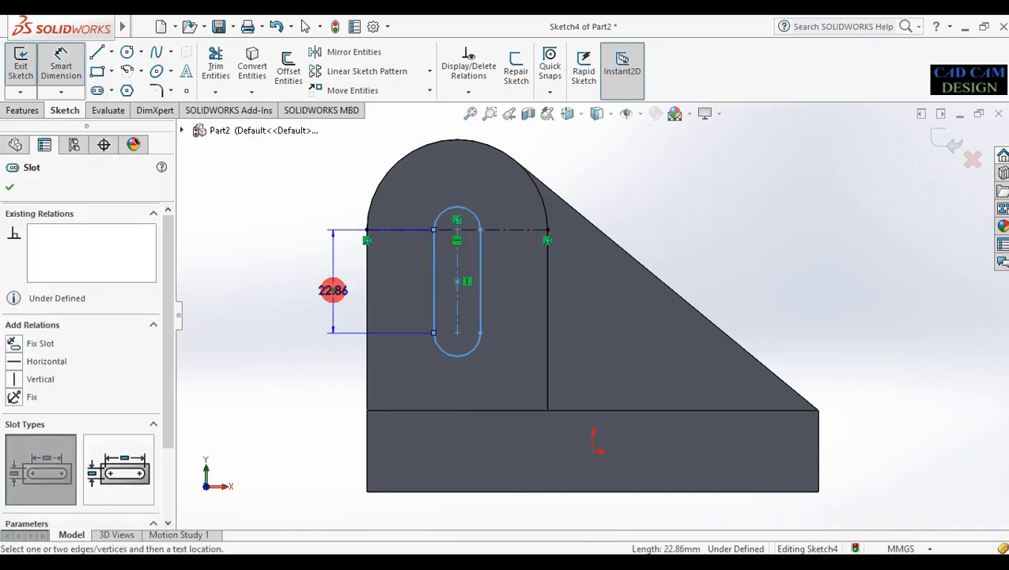
click(333, 288)
text(20)
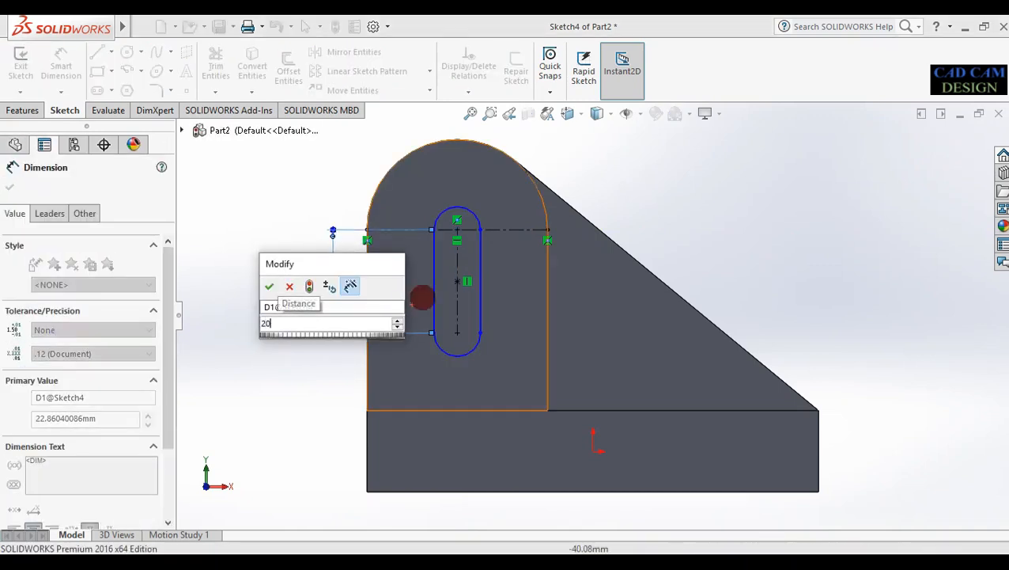
key(Return)
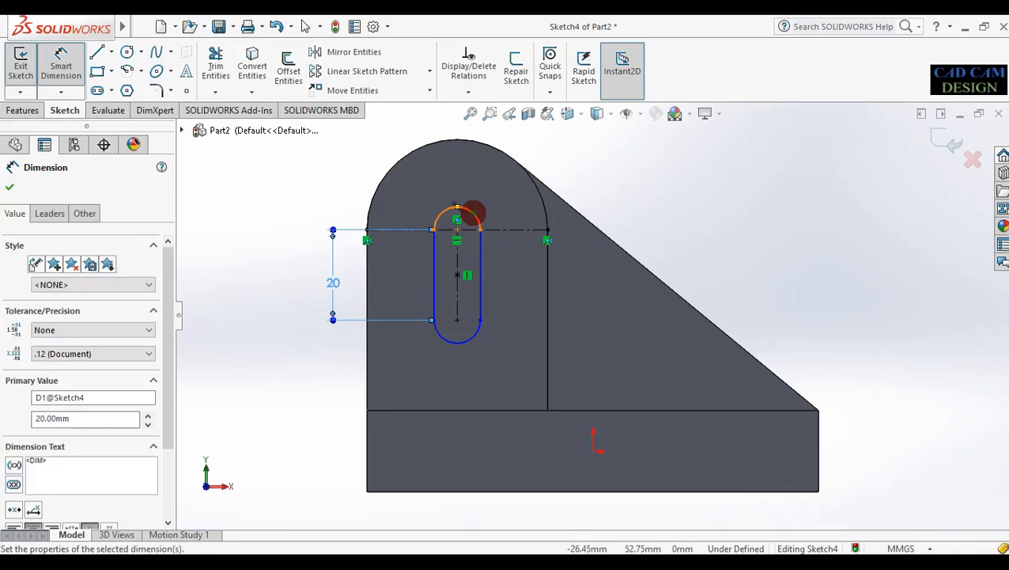
- Dimension the radius of the slot's upper end arc as 12.5/2, giving 6.25 mm
click(473, 212)
click(494, 197)
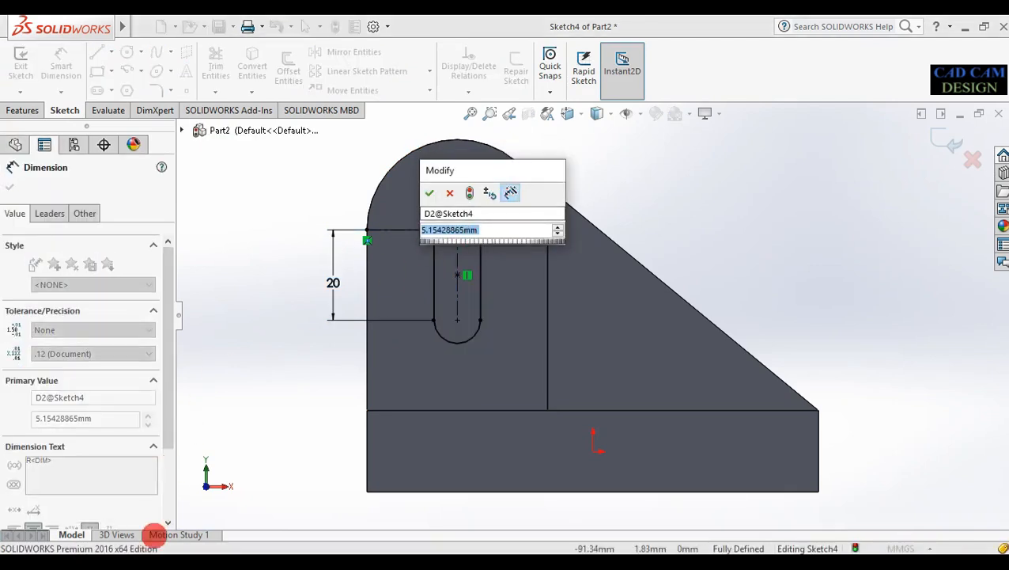
click(147, 561)
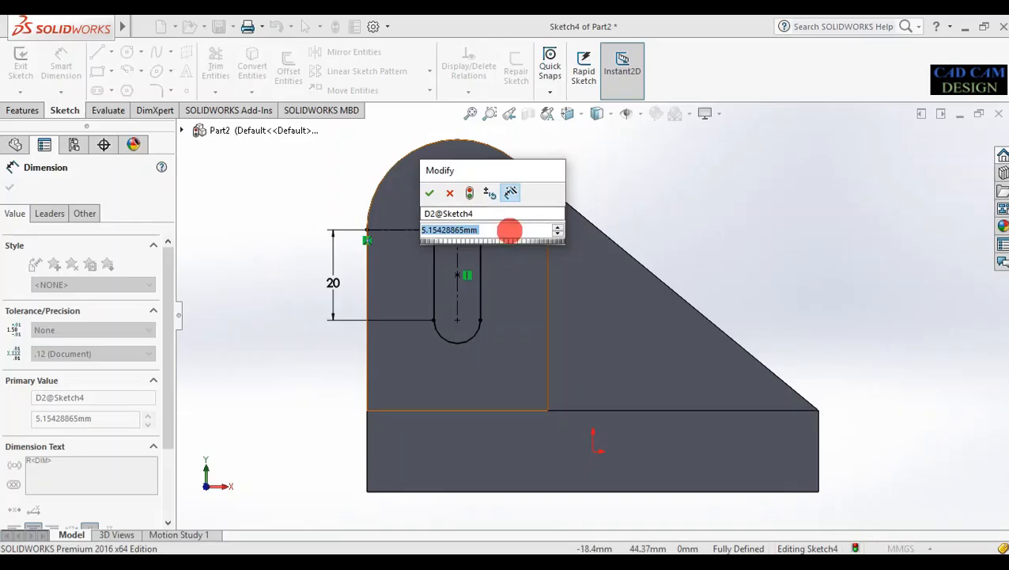
text(12.5/2)
key(Return)
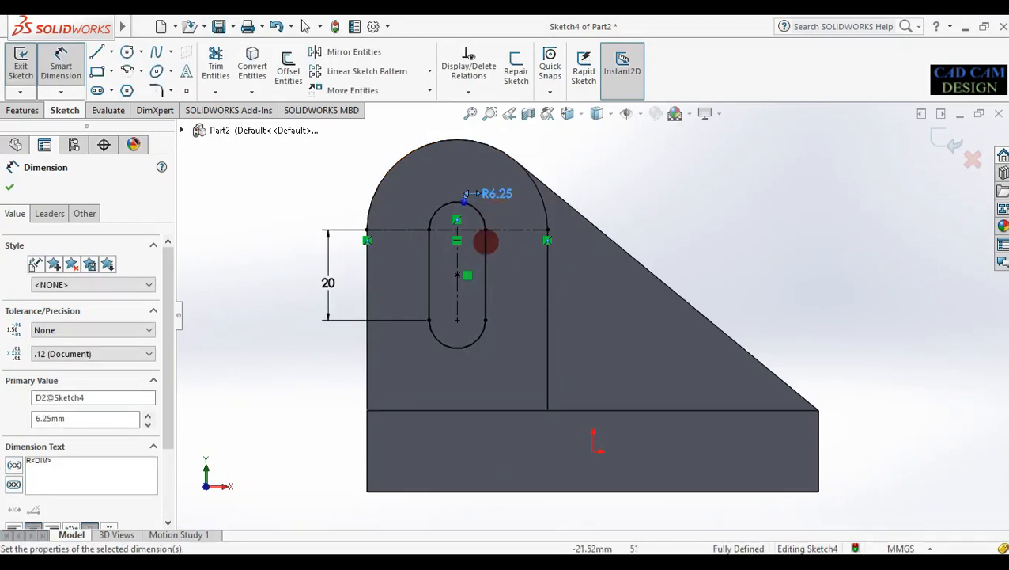
scroll(493, 275, up, 3)
middle_drag(625, 243, 552, 277)
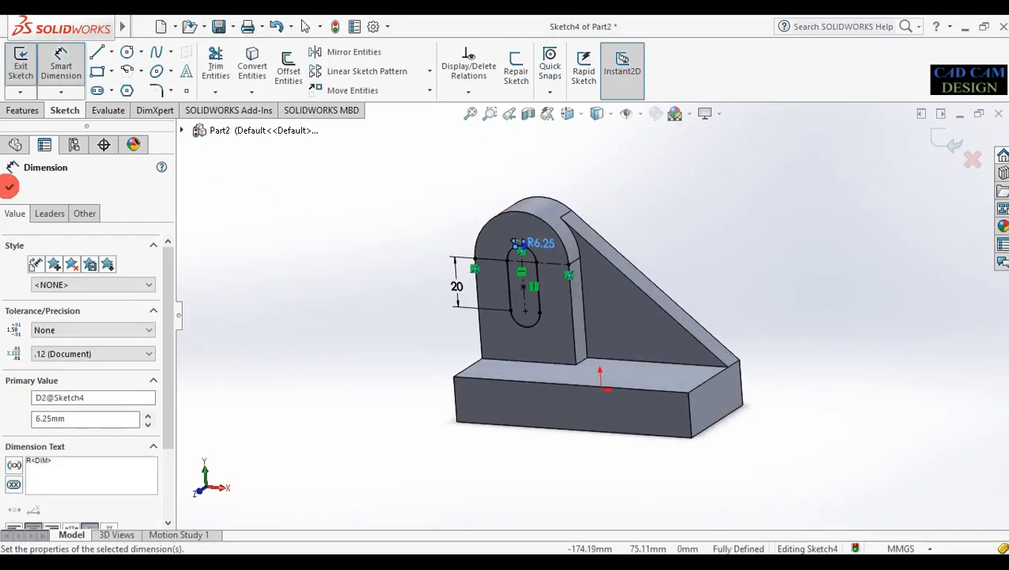
- Cut the sketched vertical slot through the upright with an Extruded Cut set to Through All
click(9, 187)
click(23, 110)
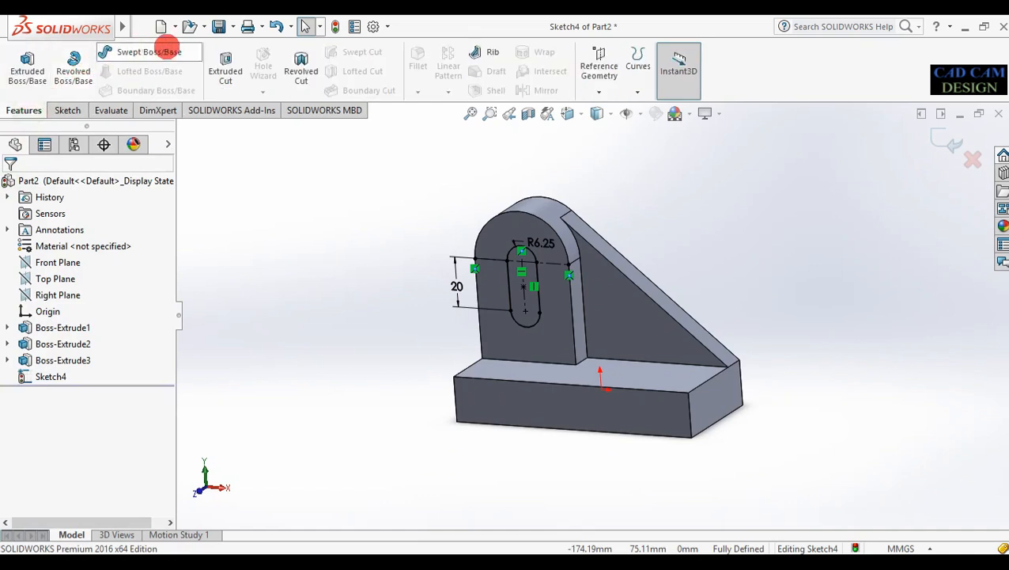
click(224, 62)
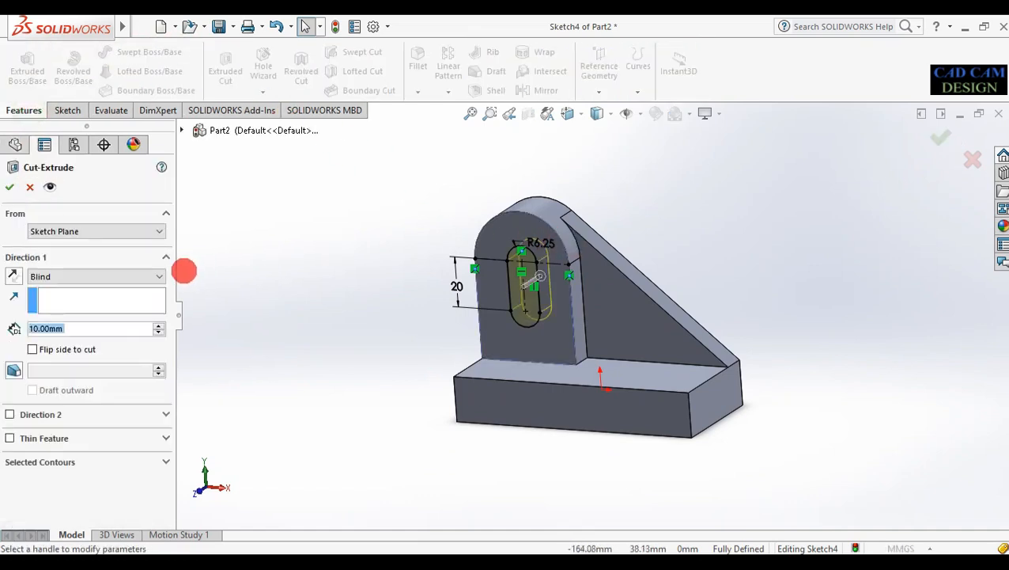
click(159, 276)
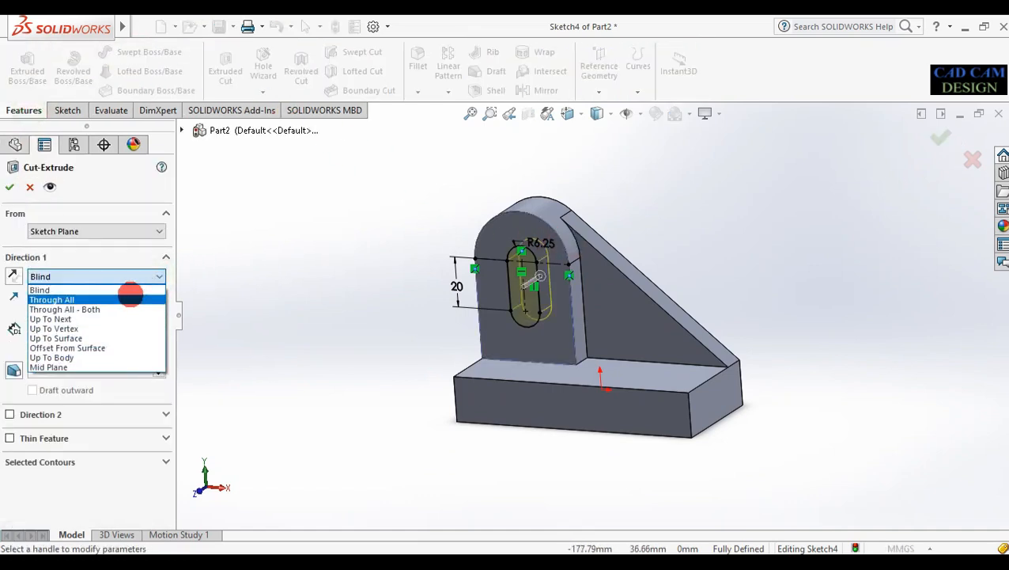
click(131, 294)
middle_drag(274, 339, 774, 196)
click(943, 140)
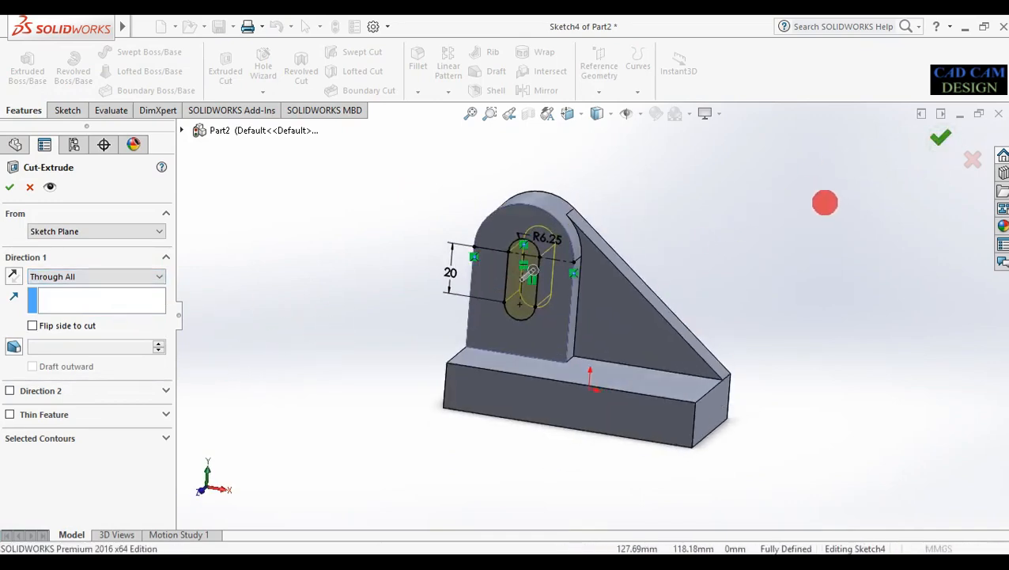
- Fillet the base block's front vertical edge at the low end of the rib with a 20 mm radius
mouse_move(749, 270)
middle_down()
mouse_move(728, 232)
mouse_move(762, 286)
mouse_move(715, 230)
mouse_move(710, 255)
mouse_move(730, 234)
mouse_move(734, 265)
middle_up()
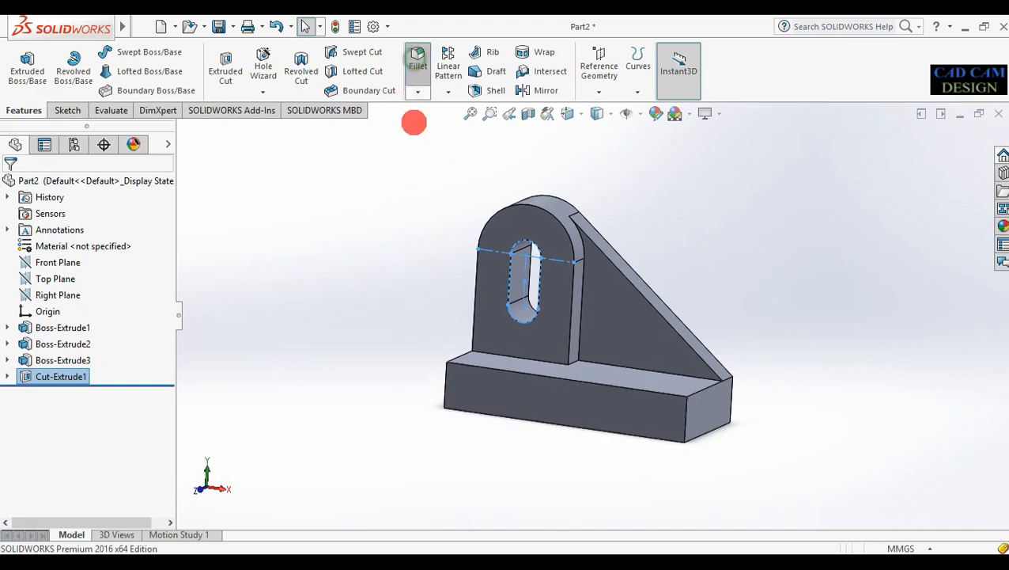
click(685, 416)
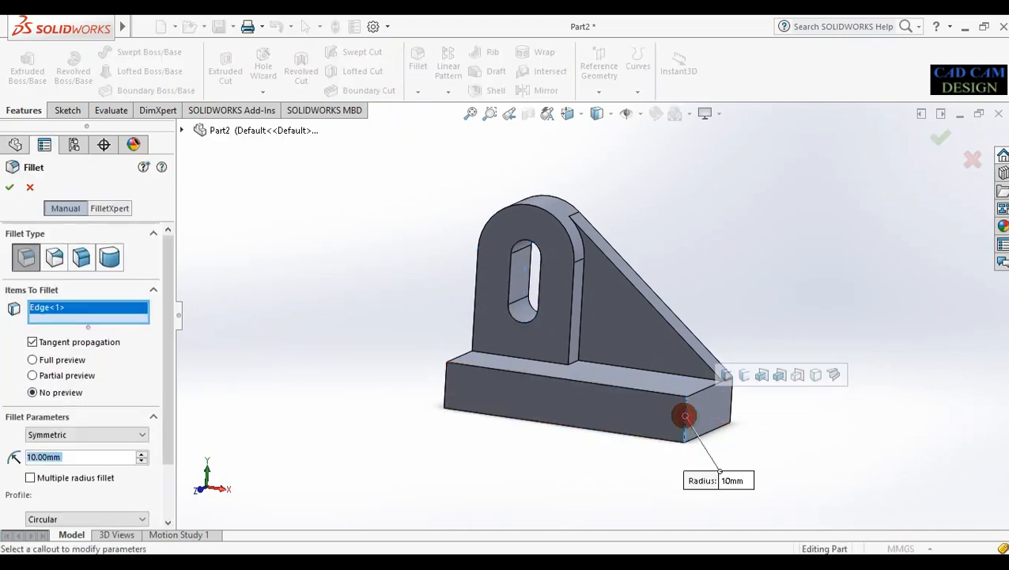
text(20.00mm)
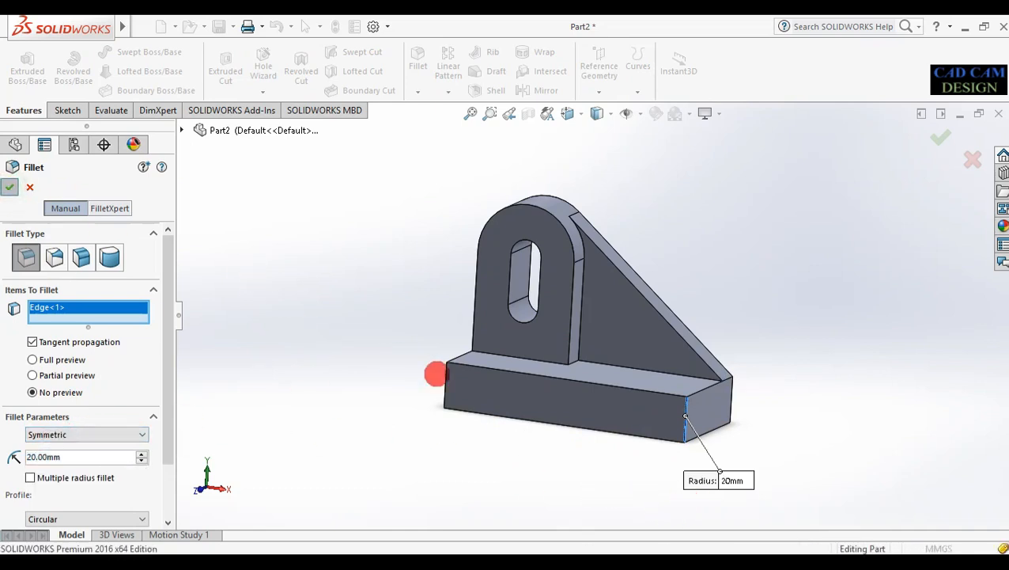
- Start a new sketch on the top face of the base block
middle_drag(518, 442, 550, 500)
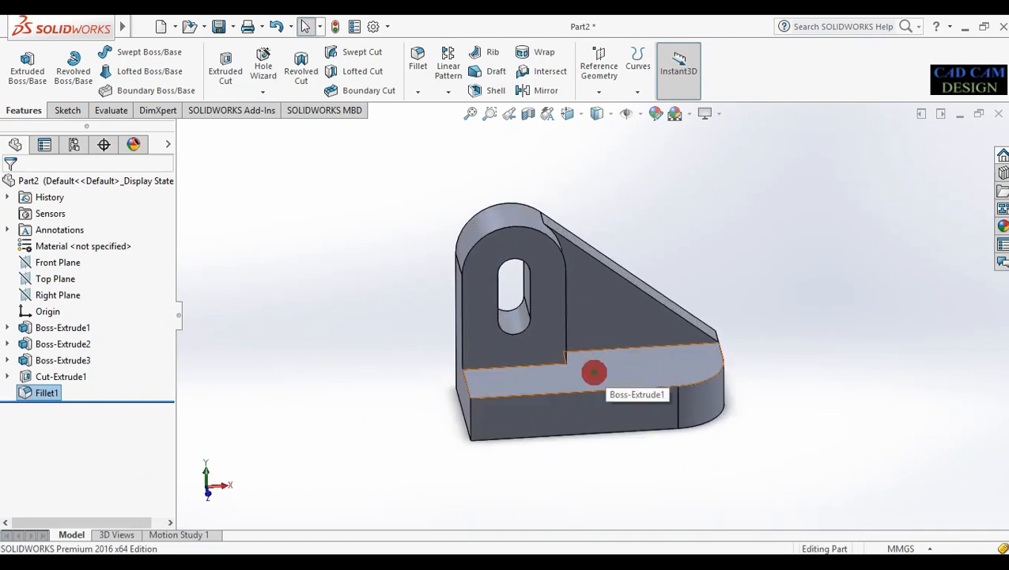
click(594, 372)
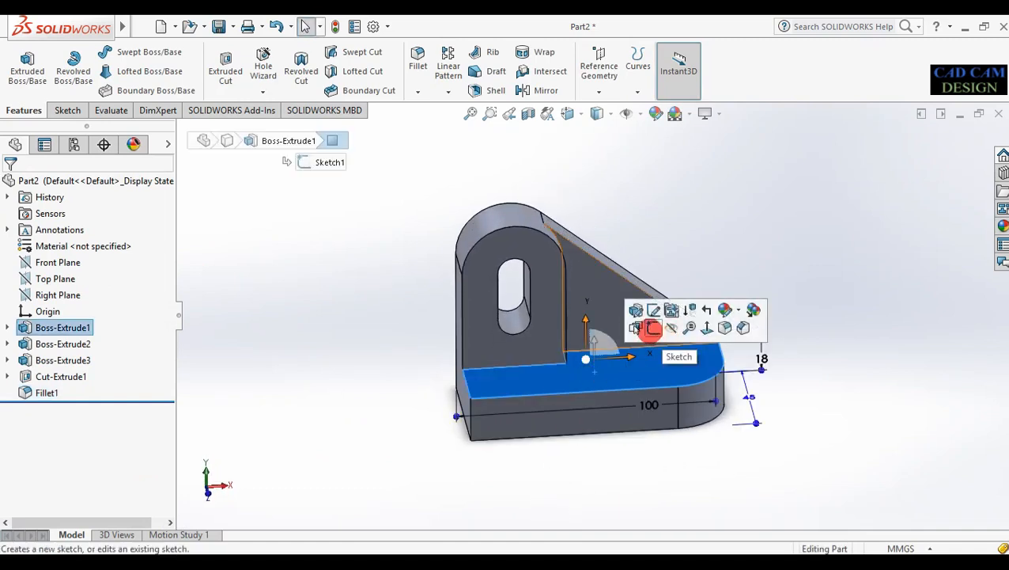
click(653, 329)
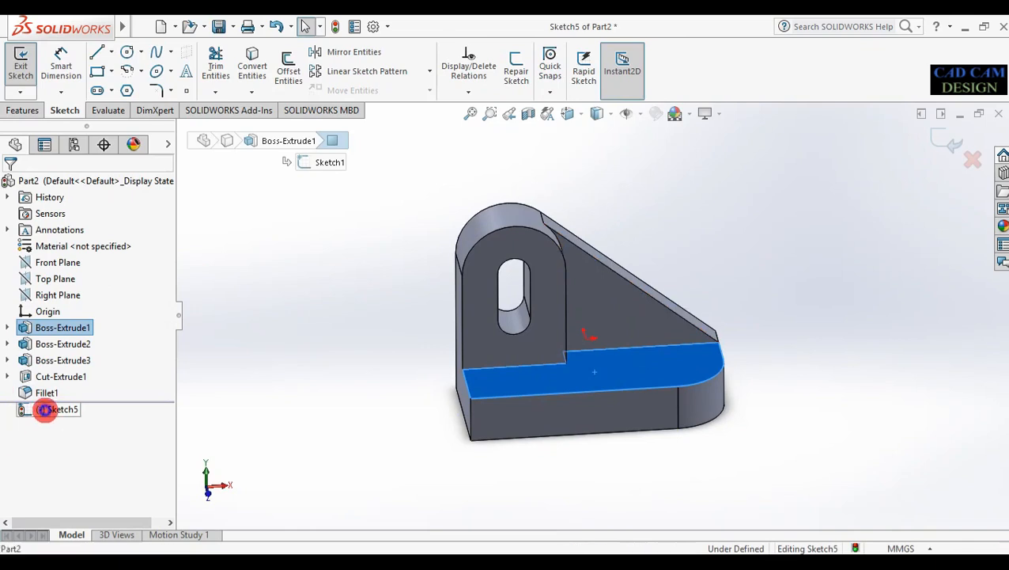
right_click(45, 409)
click(72, 327)
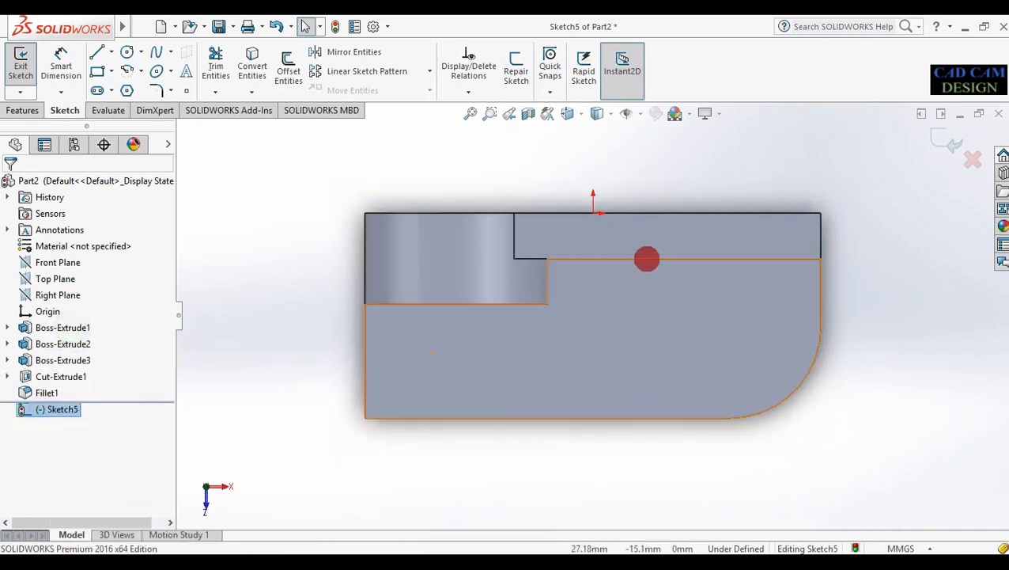
- Draw a vertical and a horizontal centerline, each 20 mm long, joining the rounded corner's arc endpoints to its center
click(112, 50)
click(119, 88)
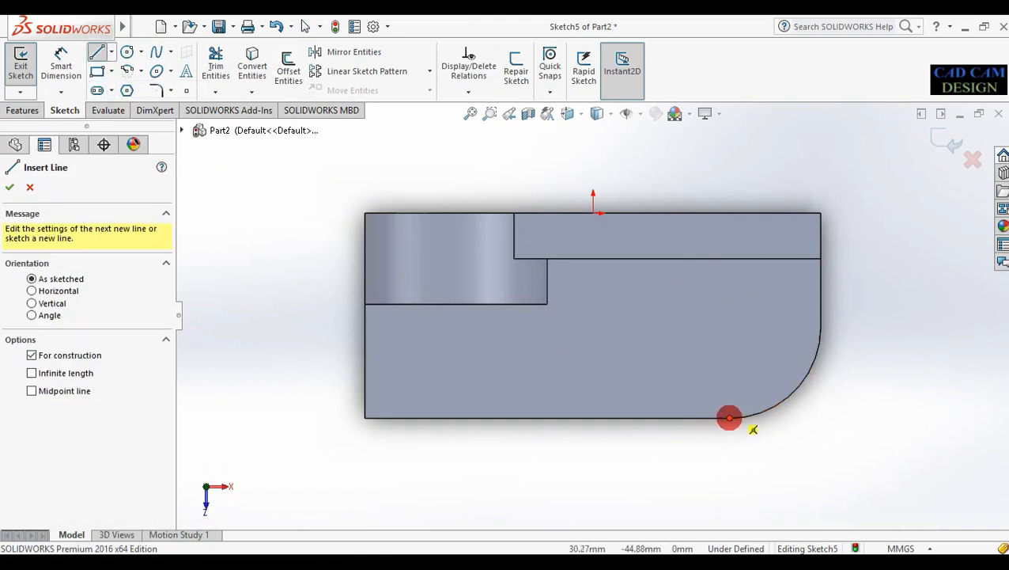
drag(728, 418, 744, 335)
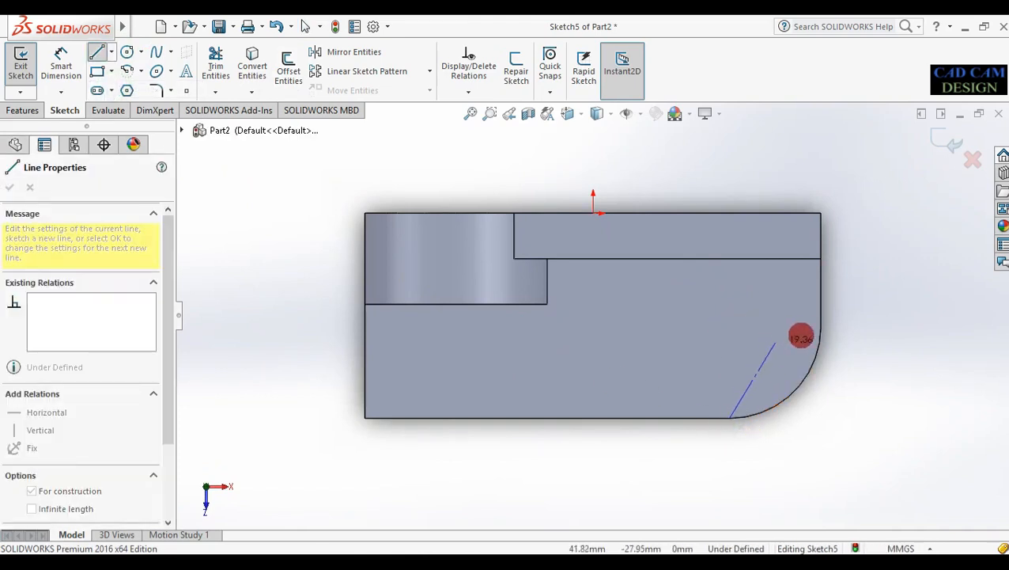
drag(800, 327, 726, 340)
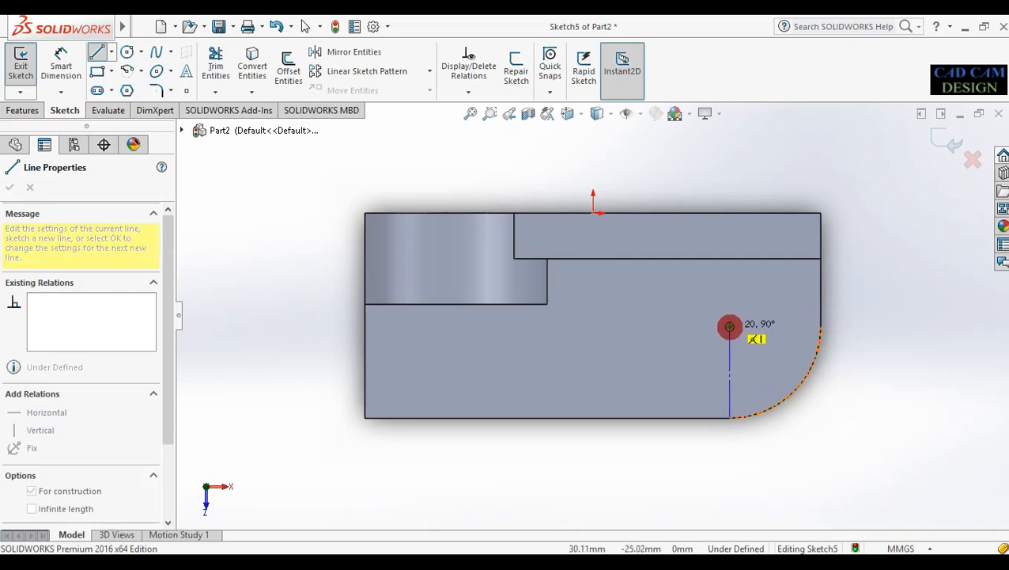
drag(729, 326, 729, 326)
click(819, 326)
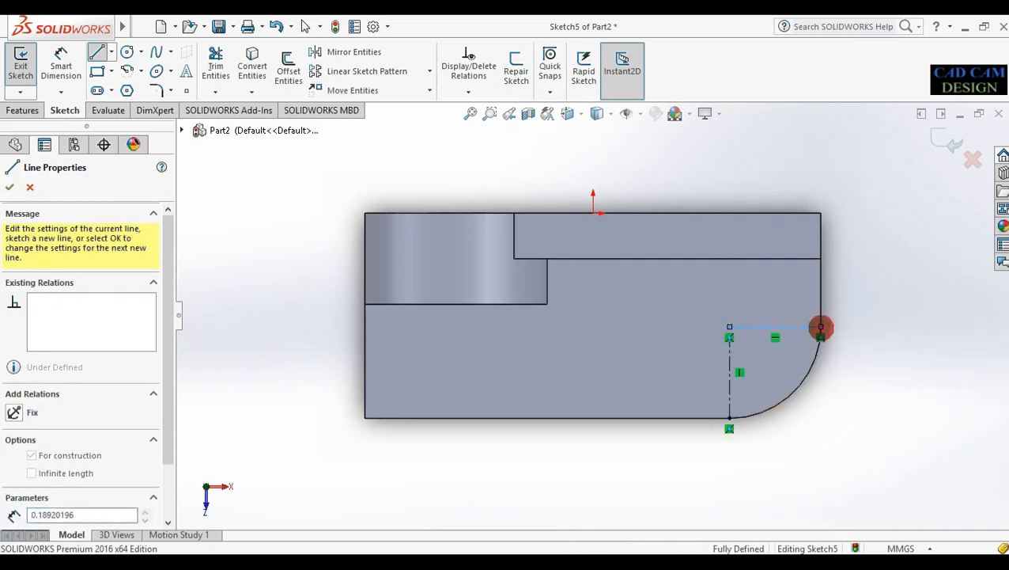
key(Escape)
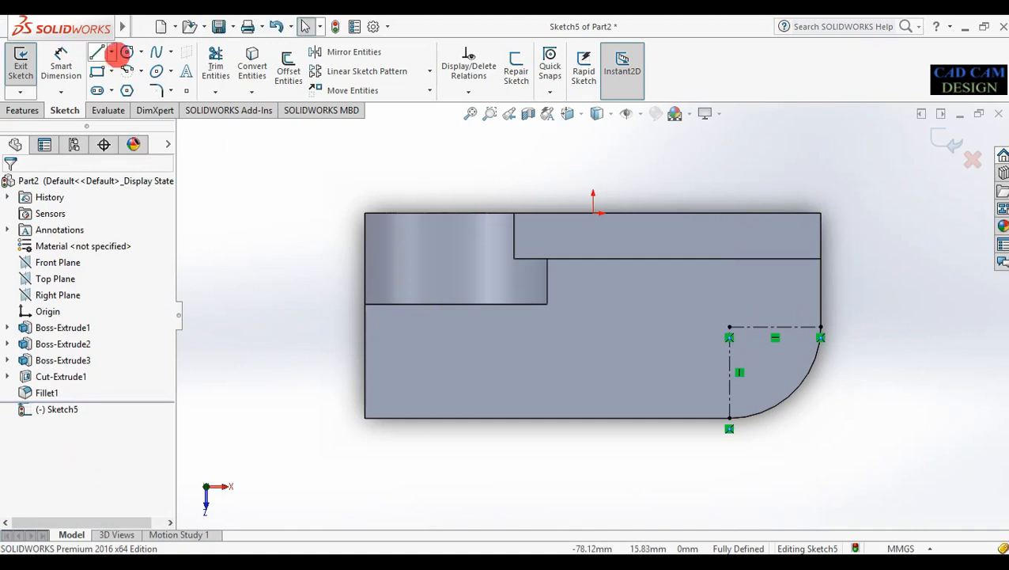
- Sketch a circle with a radius of about 5.1 mm centered where the two centerlines meet
click(127, 52)
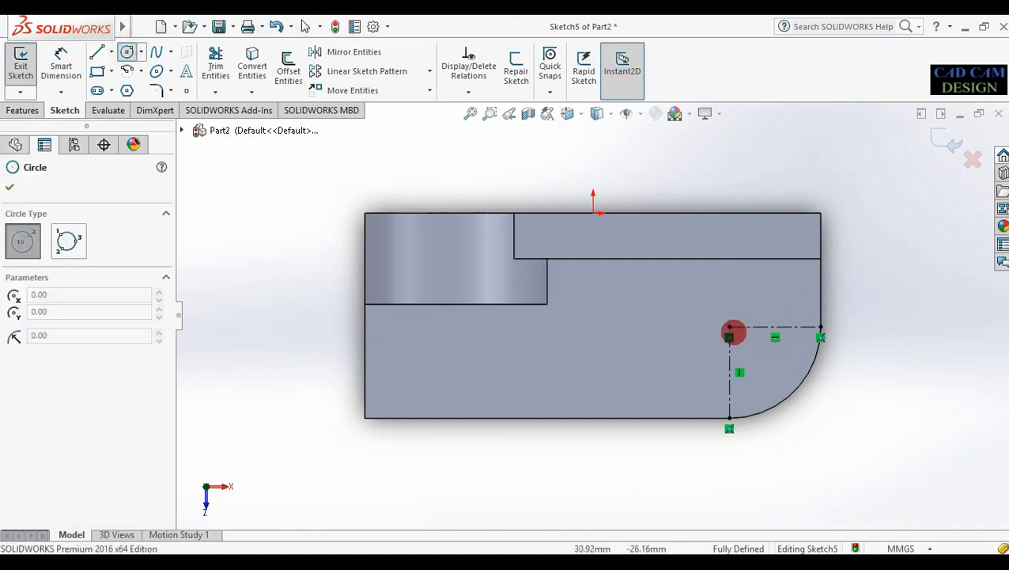
click(729, 326)
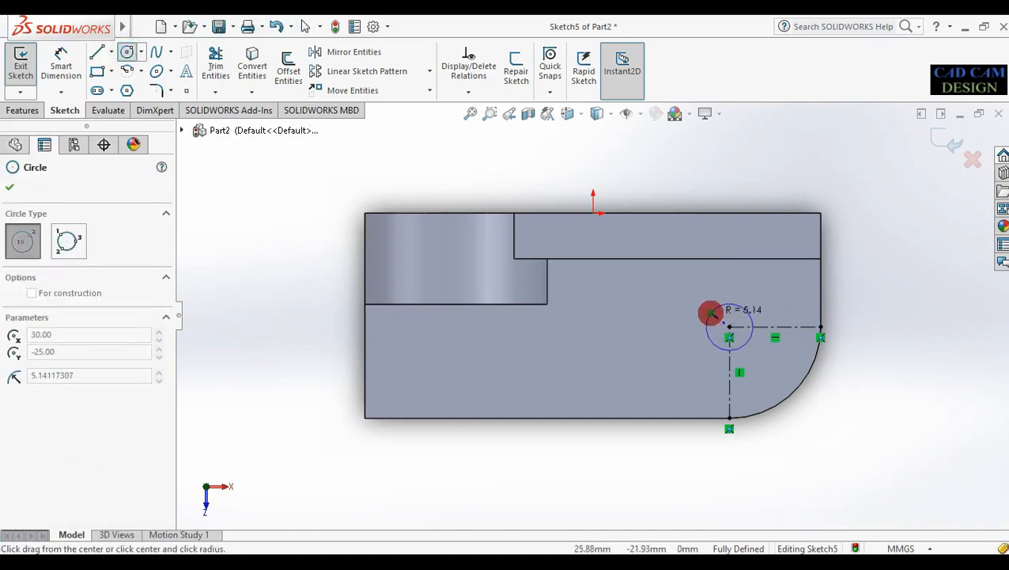
click(710, 313)
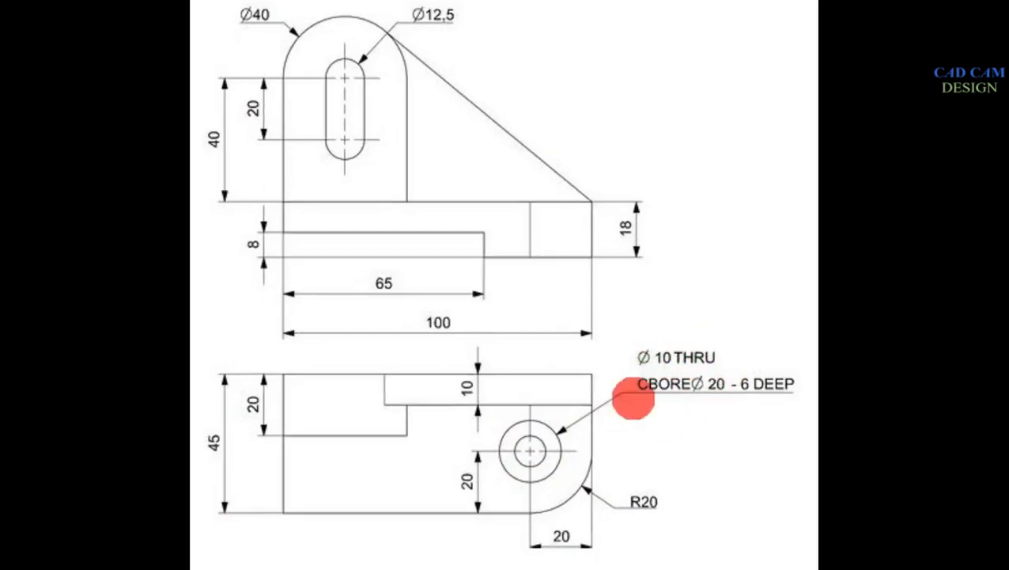
- Dimension the circle's diameter to 10 mm as given in the reference drawing, and finish the sketch
drag(640, 346, 700, 344)
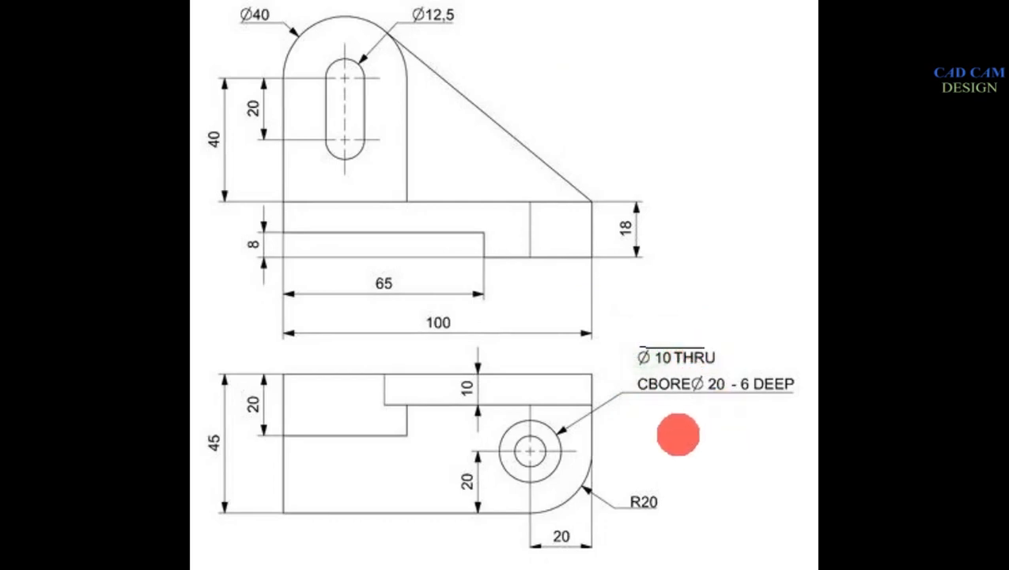
drag(664, 401, 705, 398)
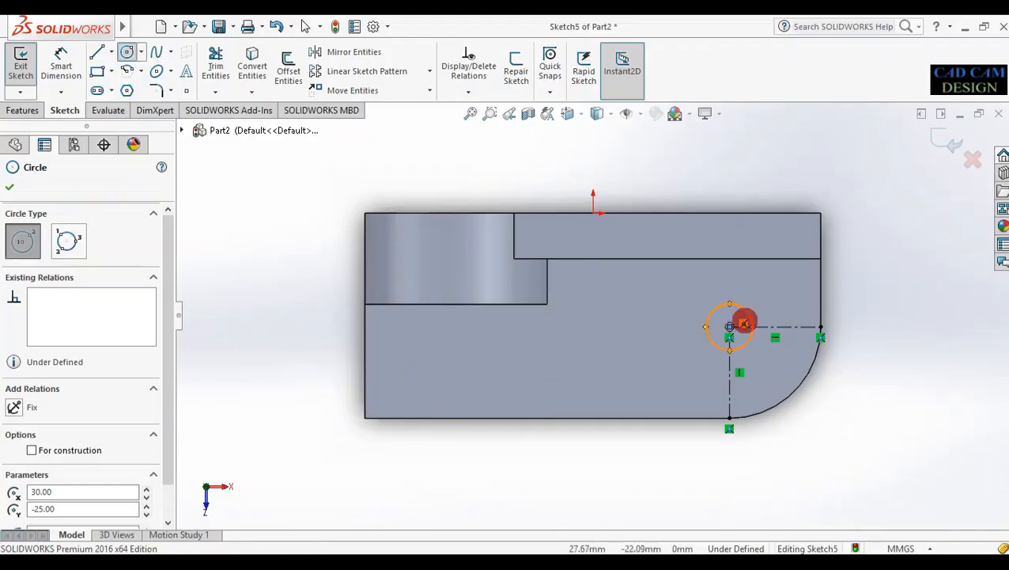
right_drag(873, 341, 878, 281)
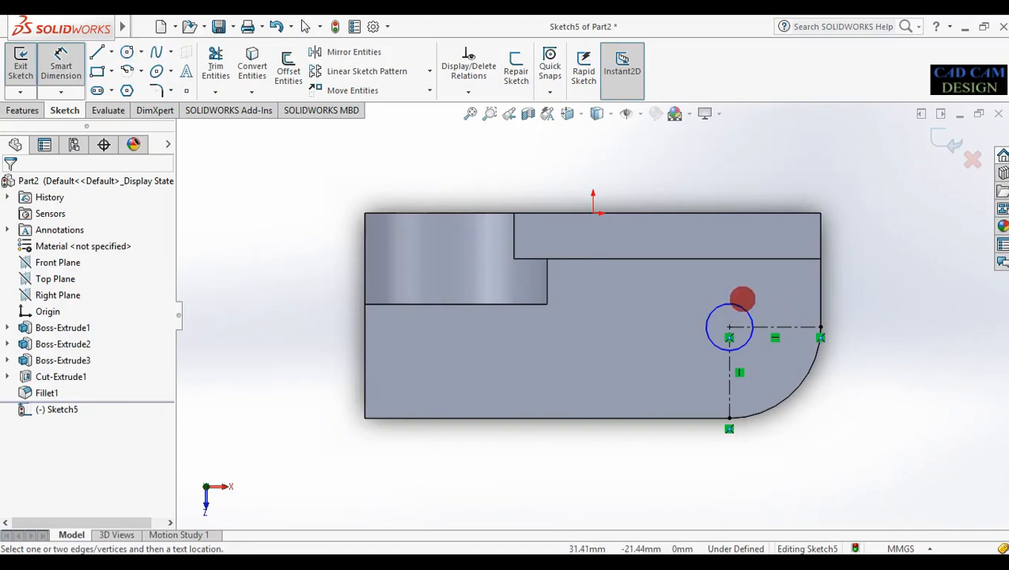
click(744, 307)
click(801, 305)
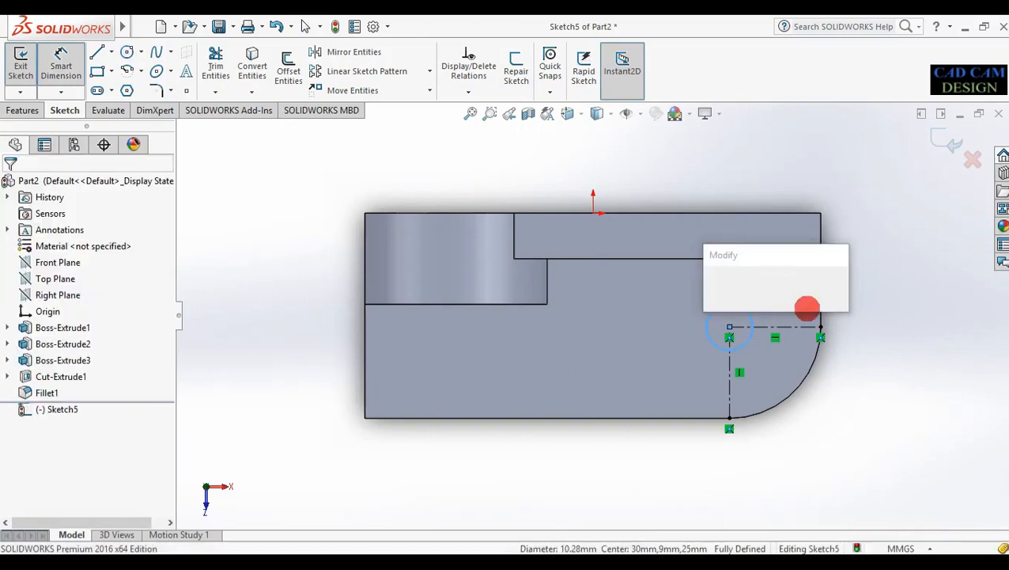
text(10)
click(711, 287)
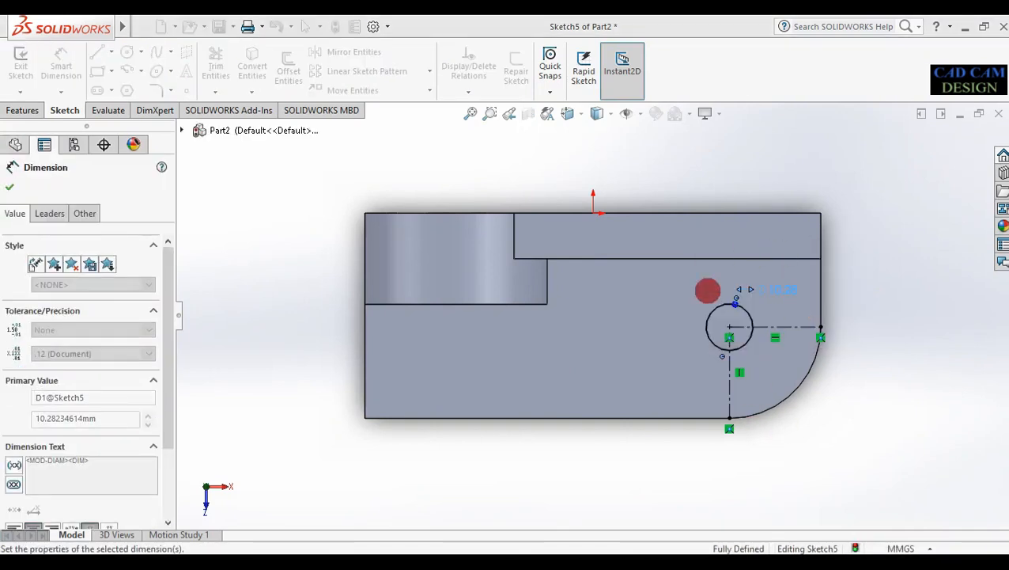
click(964, 135)
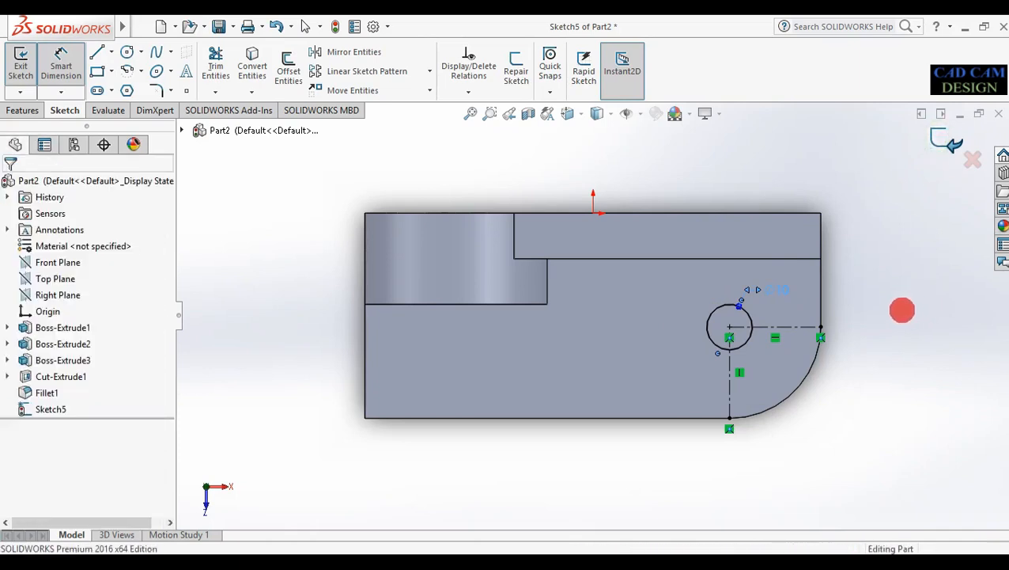
- Cut the 10 mm circle through the base block with an Extruded Cut set to Through All
click(774, 327)
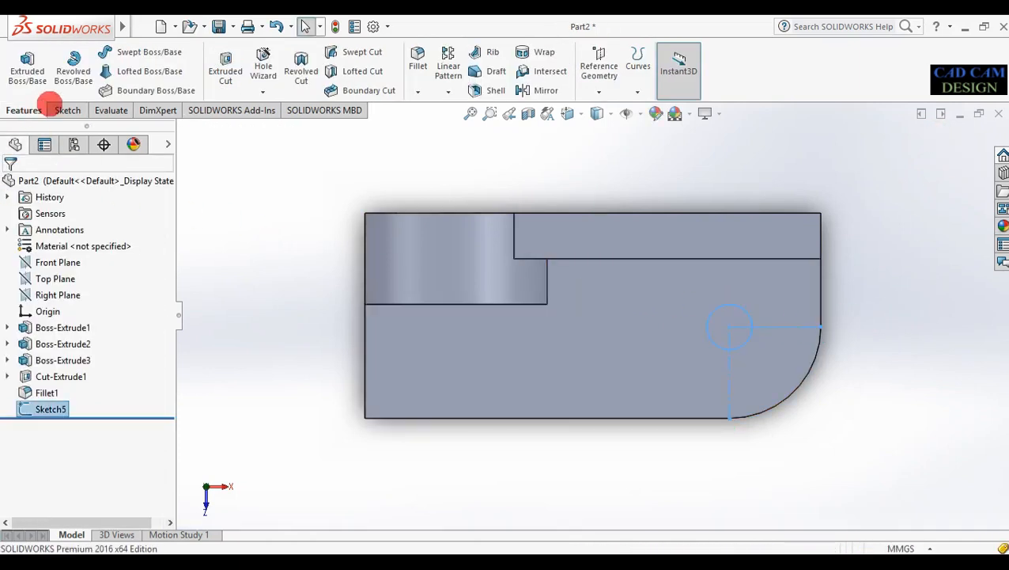
click(226, 70)
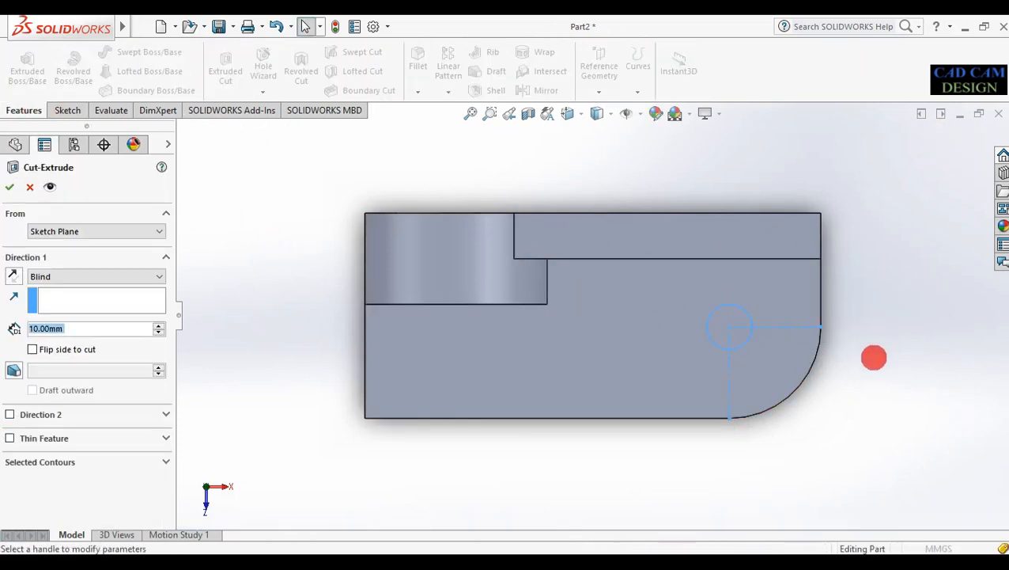
middle_drag(863, 349, 788, 310)
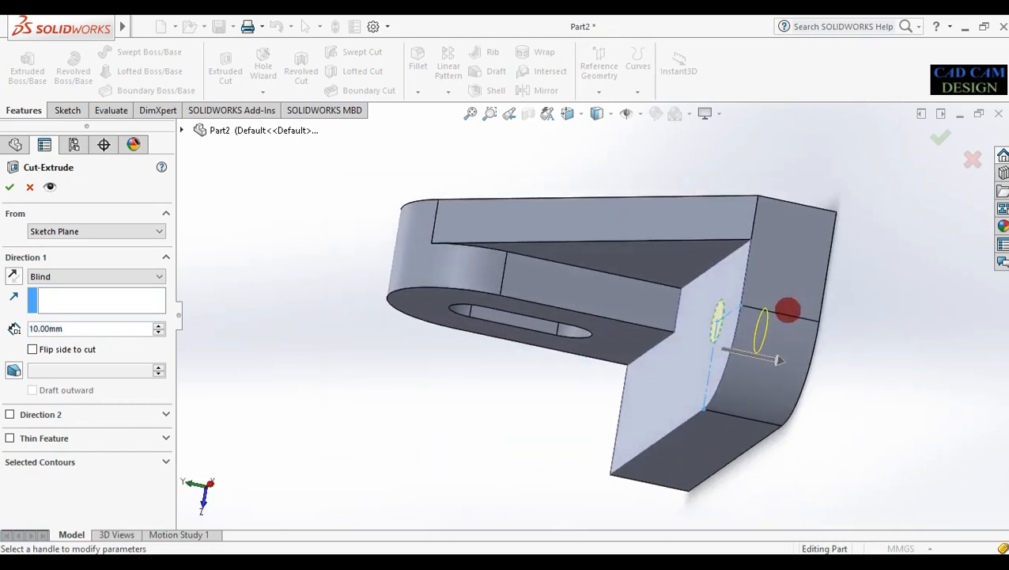
click(51, 273)
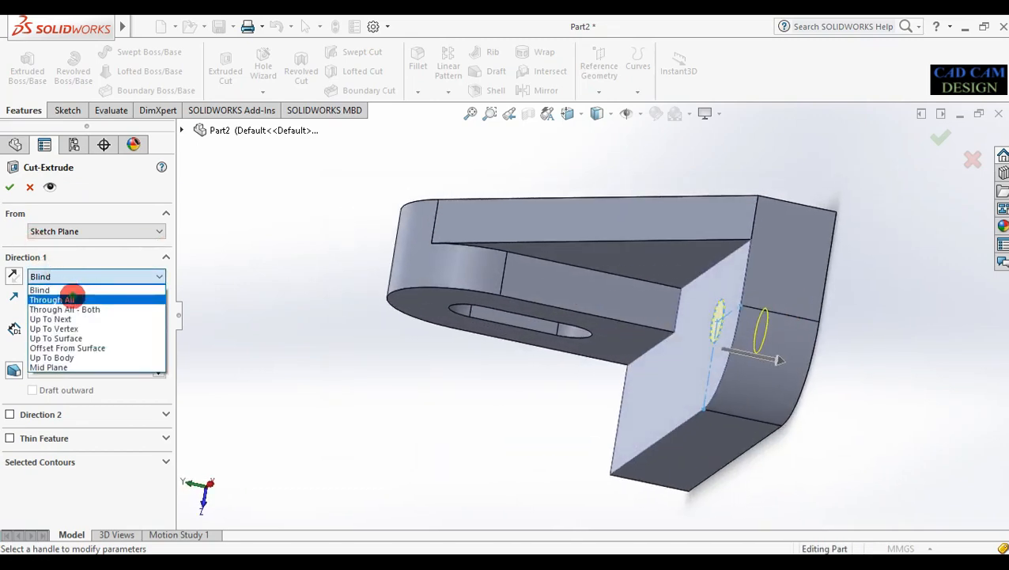
click(75, 295)
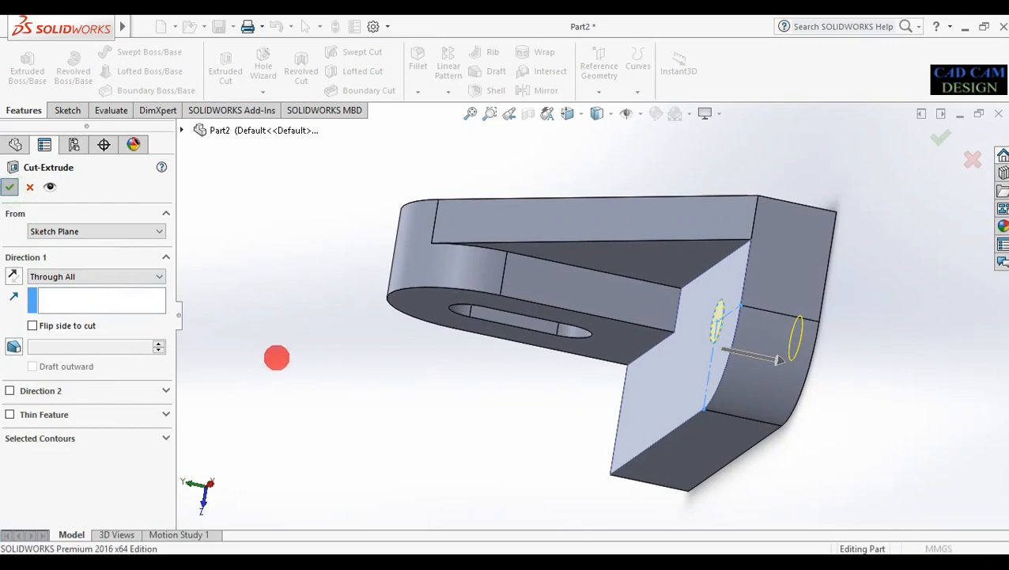
- Start a new sketch on the top face of the base block, around the 10 mm hole
middle_drag(390, 408, 451, 270)
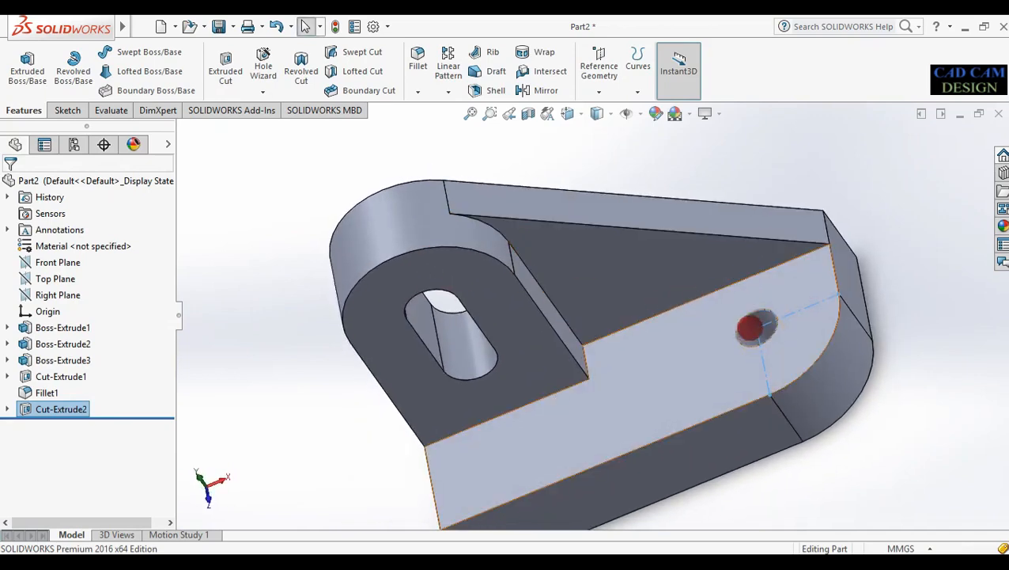
middle_drag(707, 355, 239, 306)
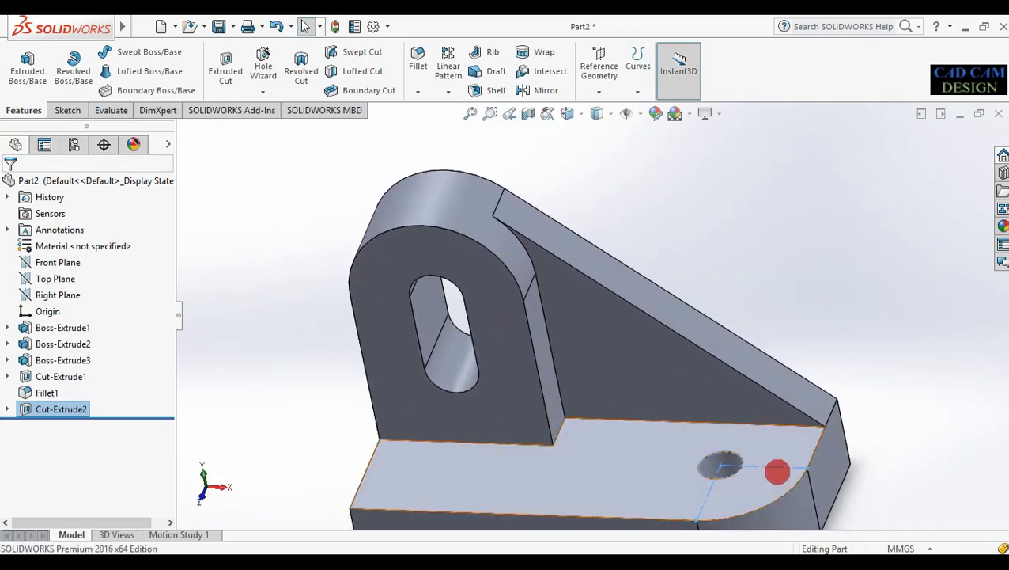
scroll(724, 465, up, 3)
scroll(719, 468, down, 3)
scroll(609, 335, down, 1)
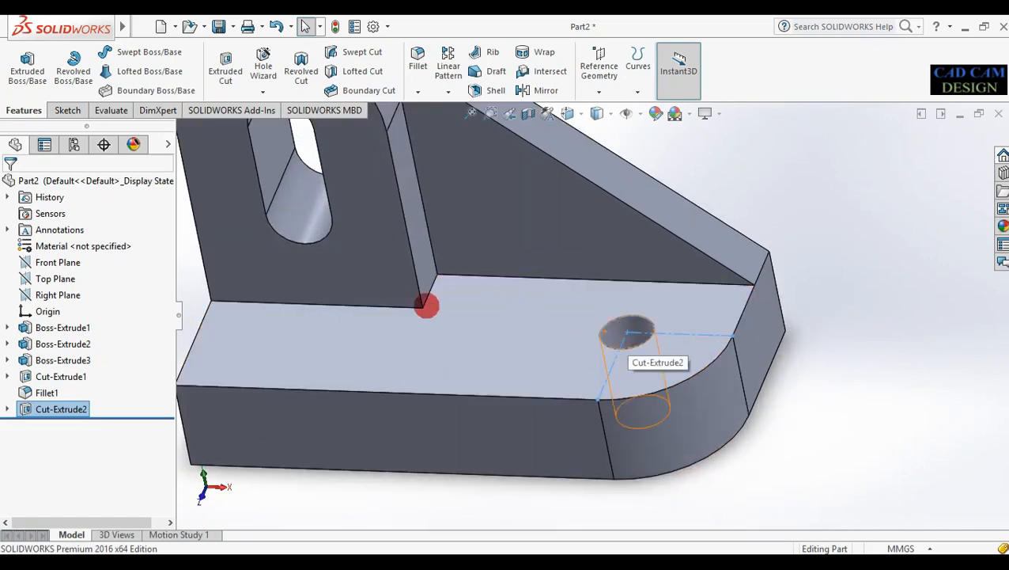
click(67, 110)
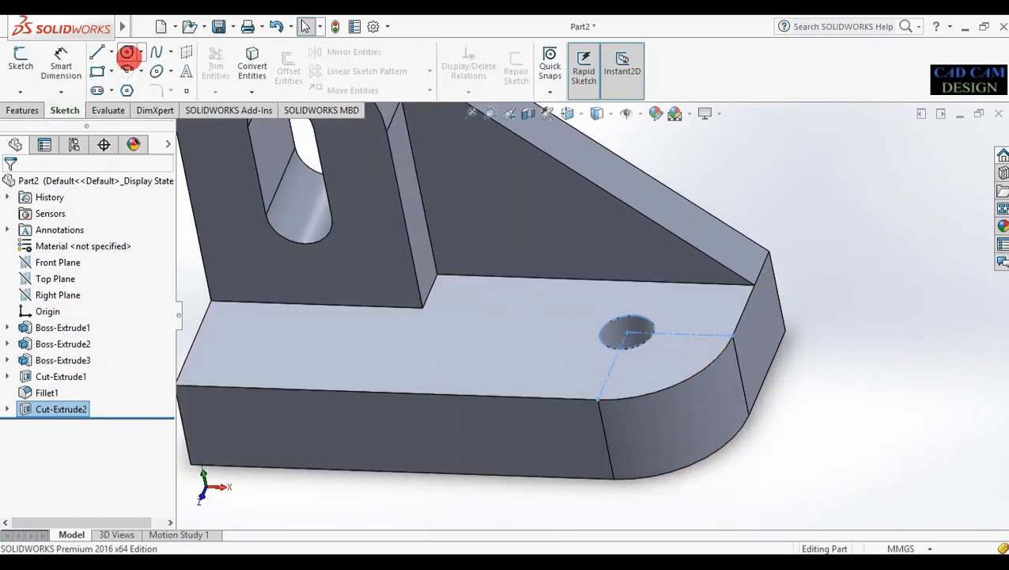
click(127, 53)
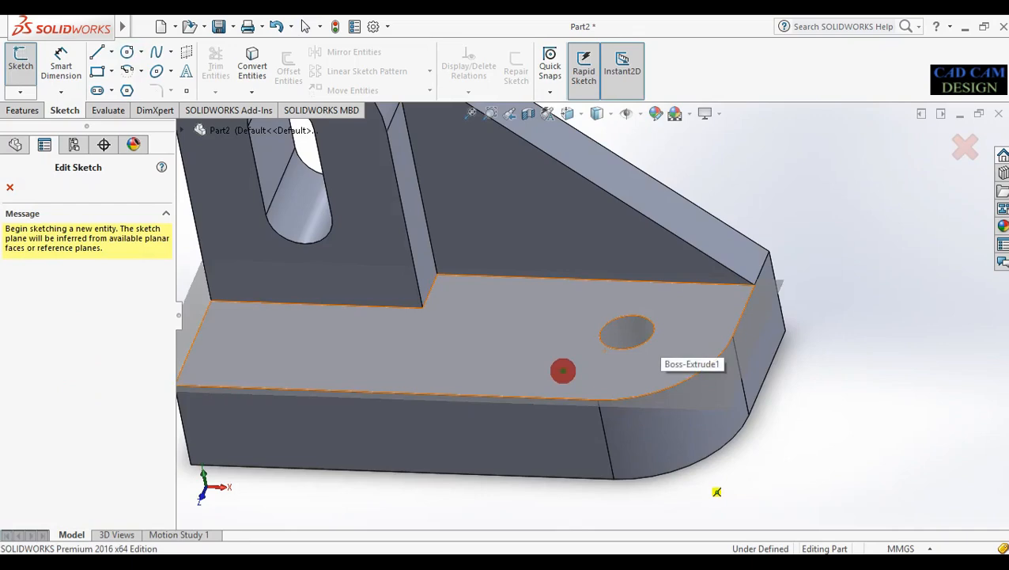
click(561, 368)
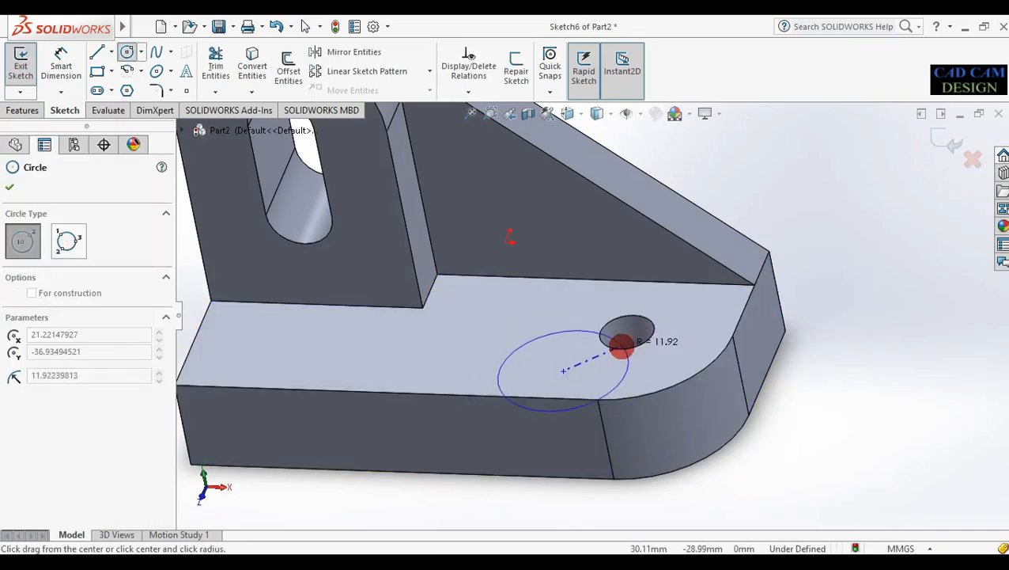
key(Escape)
middle_drag(633, 407, 617, 360)
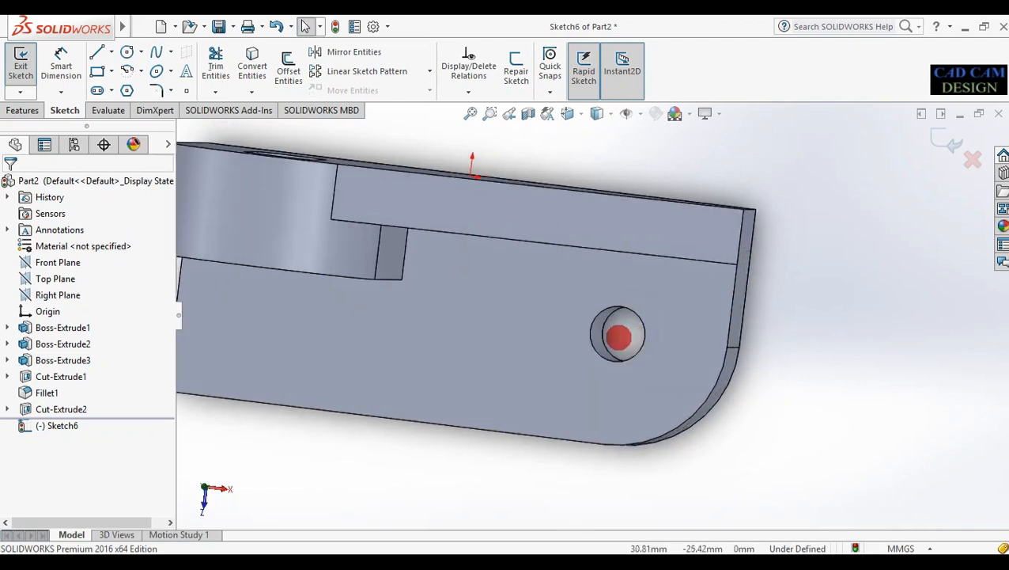
- Sketch a circle concentric with the 10 mm hole and dimension its diameter to 20 mm
click(127, 52)
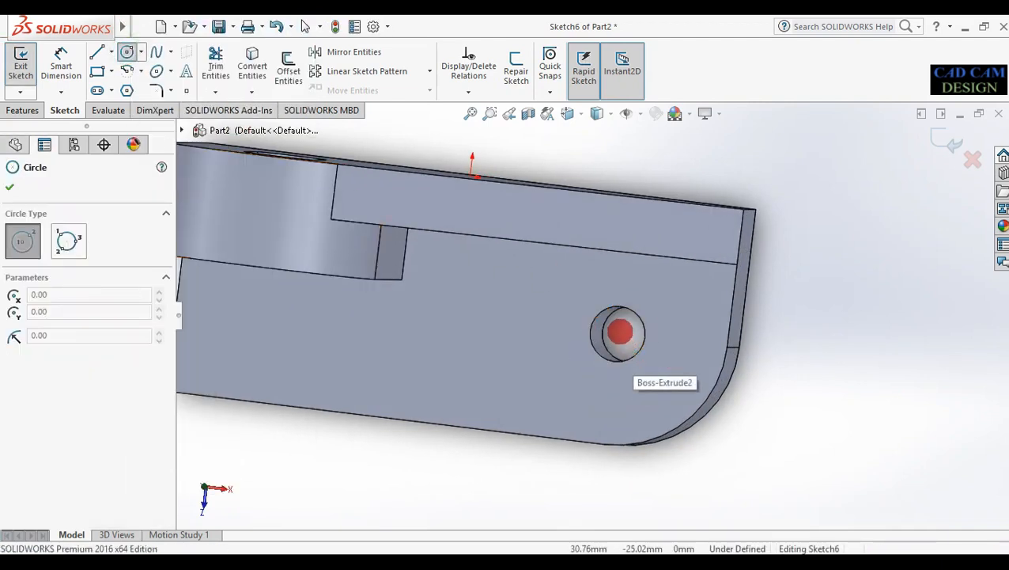
click(618, 334)
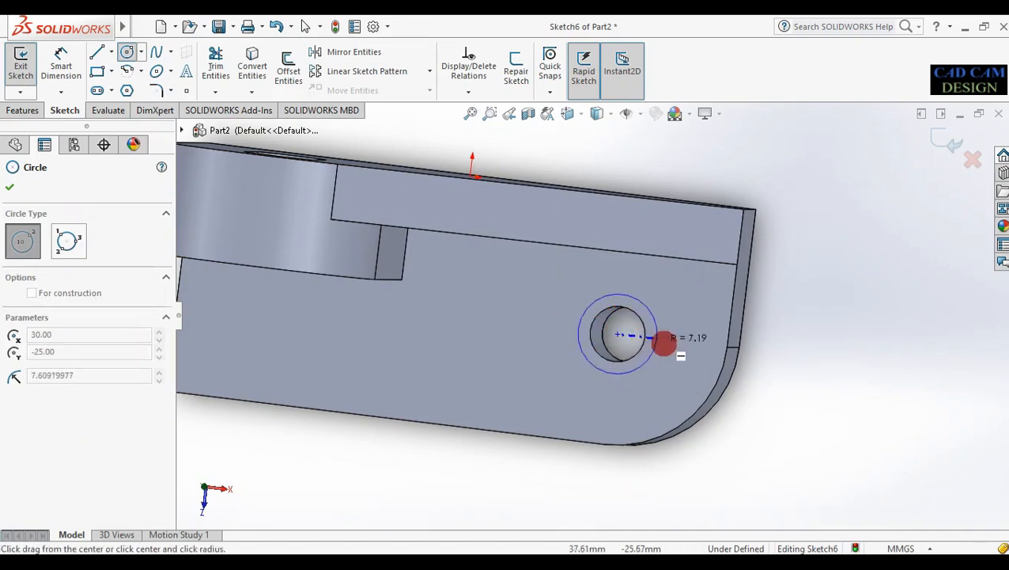
click(670, 341)
right_drag(782, 424, 783, 325)
click(657, 296)
click(708, 311)
text(20)
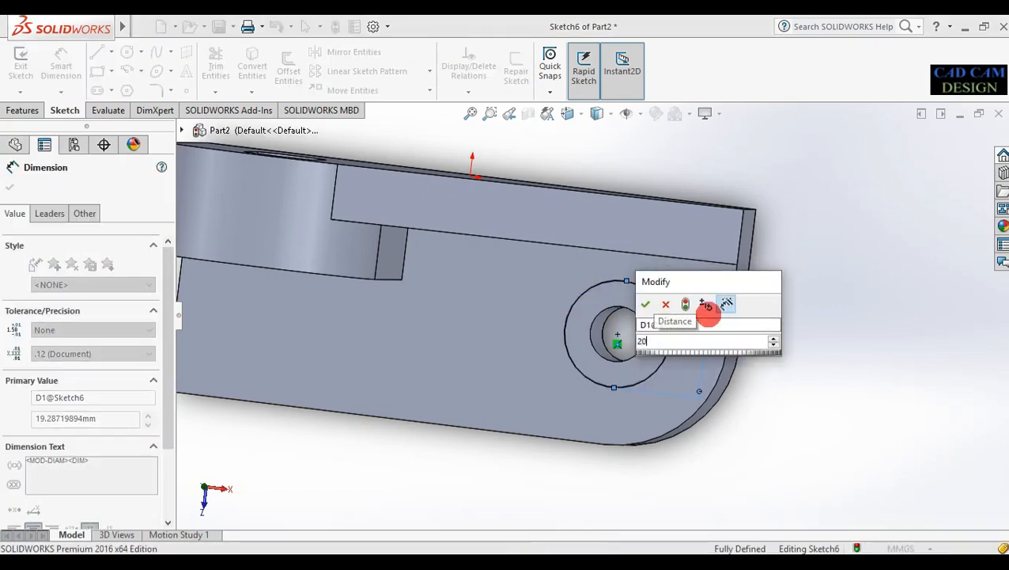
key(Return)
- Cut the 20 mm circle 6 mm deep into the base block with a Blind Extruded Cut
mouse_move(736, 400)
middle_down()
mouse_move(739, 345)
mouse_move(719, 349)
middle_up()
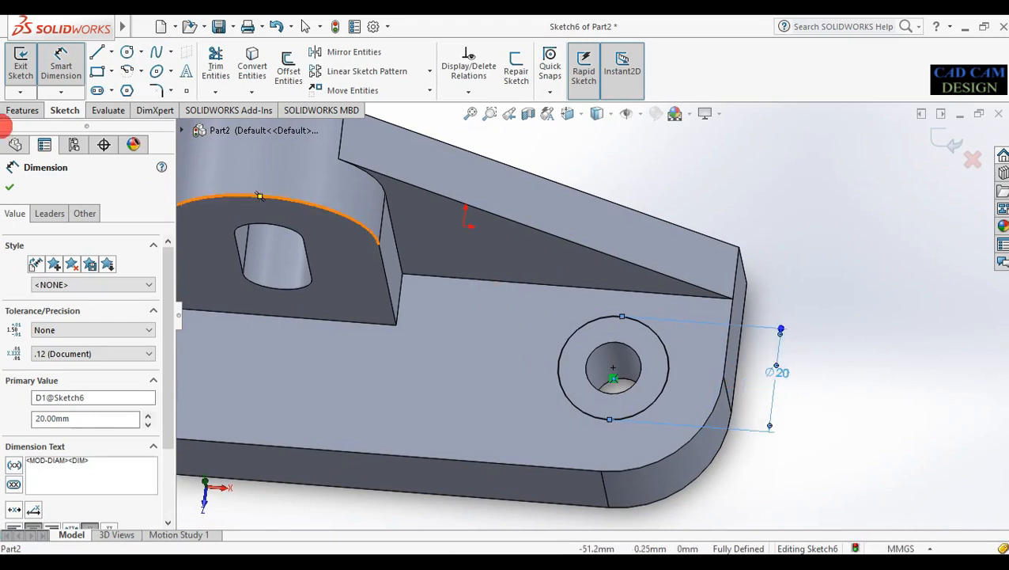
click(20, 110)
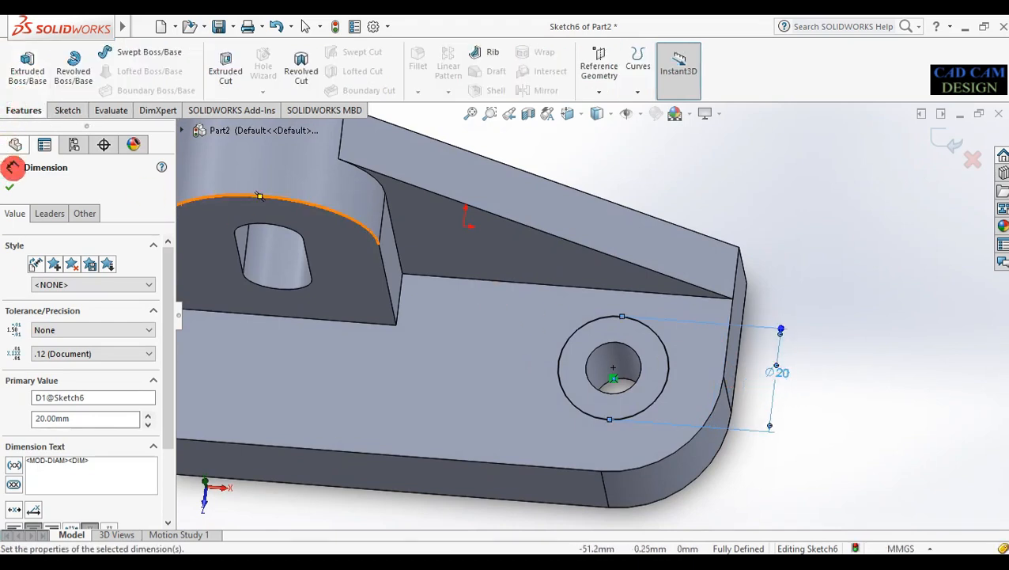
click(8, 186)
click(225, 70)
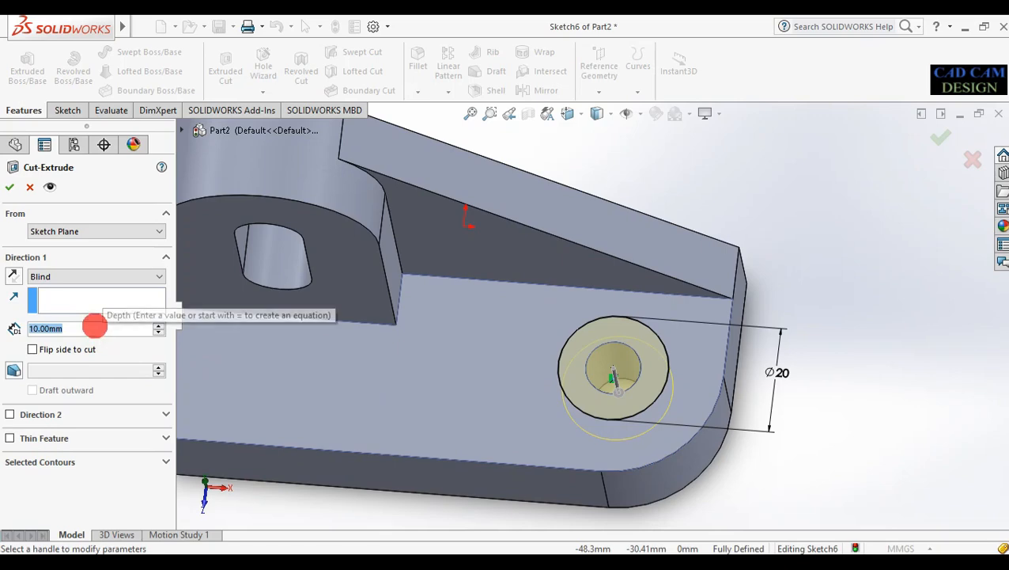
text(6)
key(Return)
middle_drag(892, 425, 878, 289)
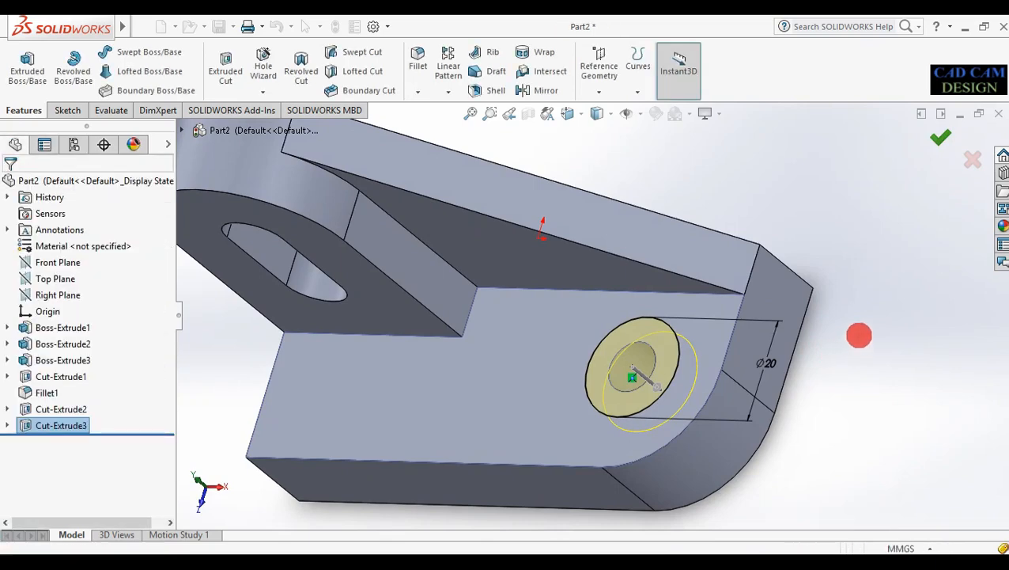
mouse_move(771, 350)
middle_down()
mouse_move(822, 374)
mouse_move(798, 309)
mouse_move(775, 335)
middle_up()
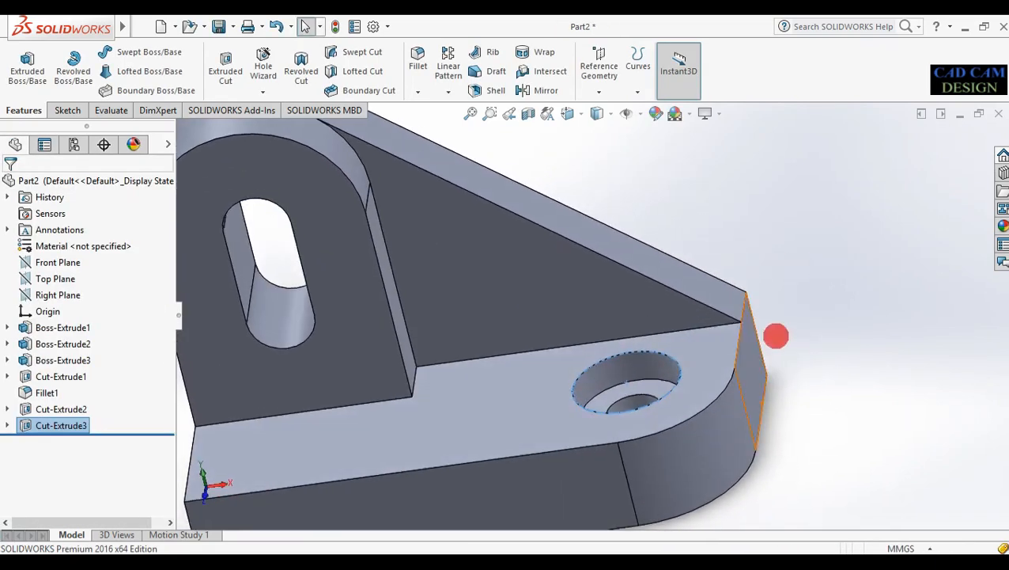
- Sketch a corner rectangle about 62 mm by 6 mm on the base block's front face, starting at its lower-left corner
scroll(775, 335, up, 3)
middle_drag(669, 388, 649, 378)
click(471, 418)
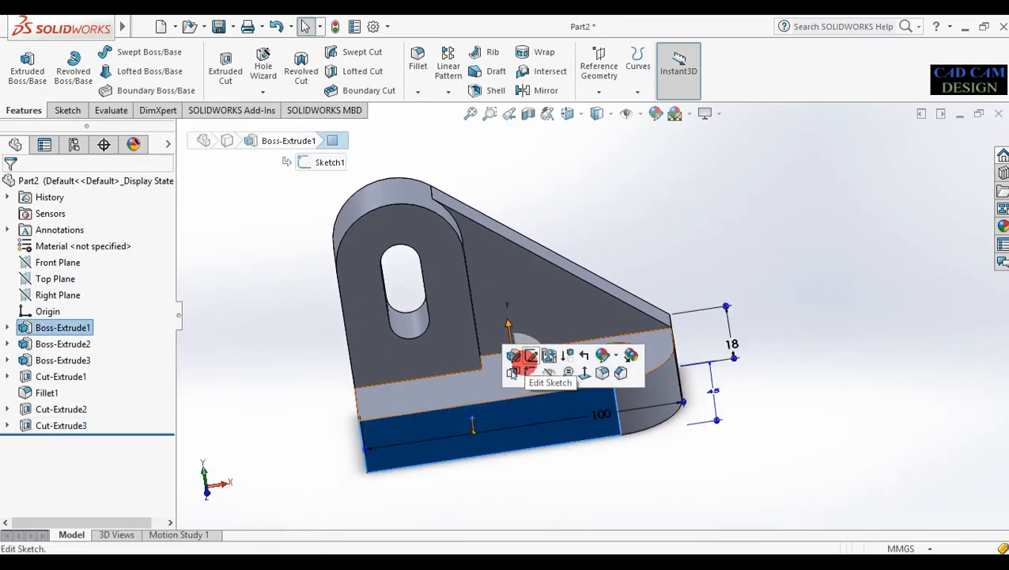
click(527, 373)
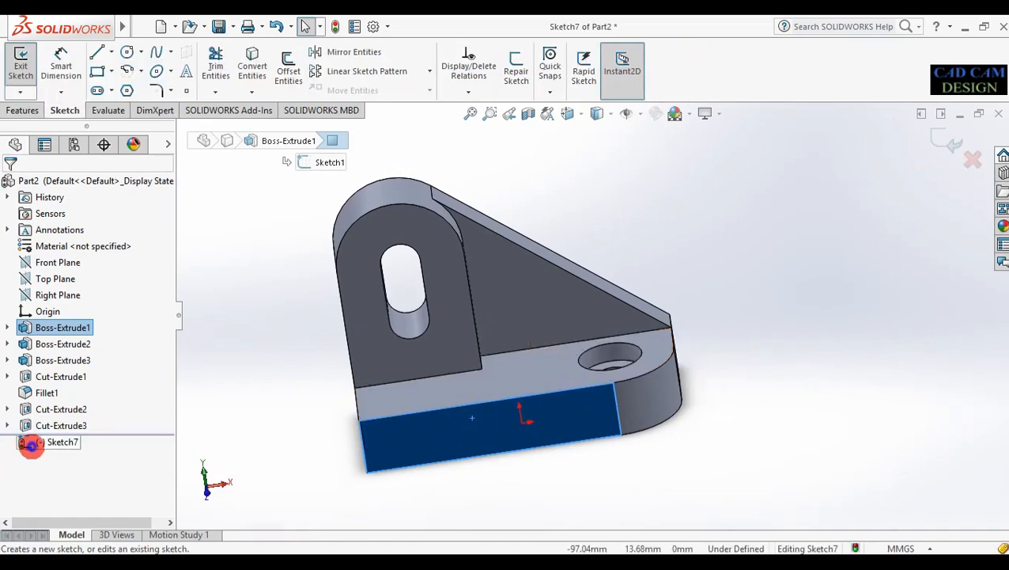
right_click(32, 445)
click(61, 327)
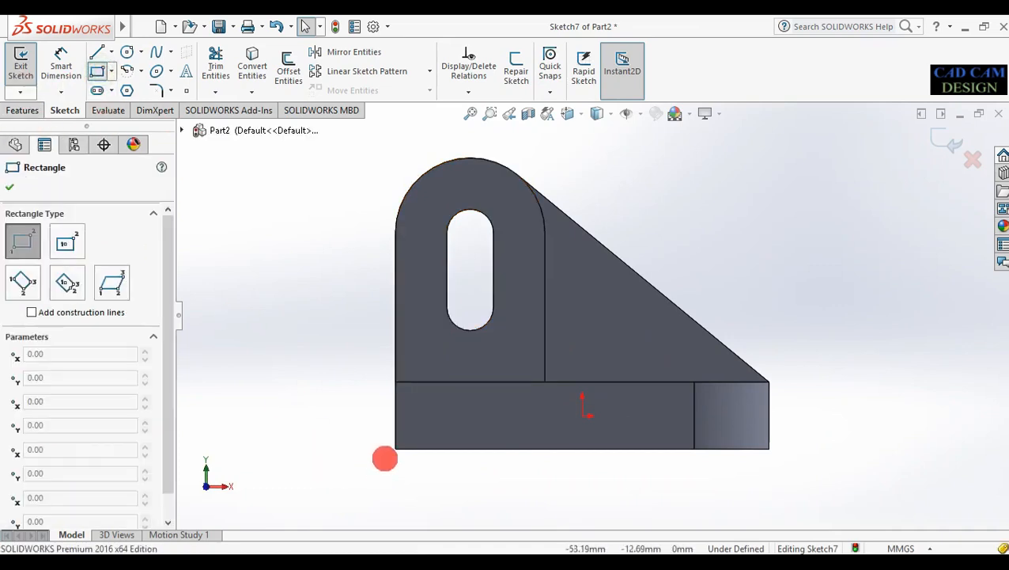
drag(397, 448, 625, 425)
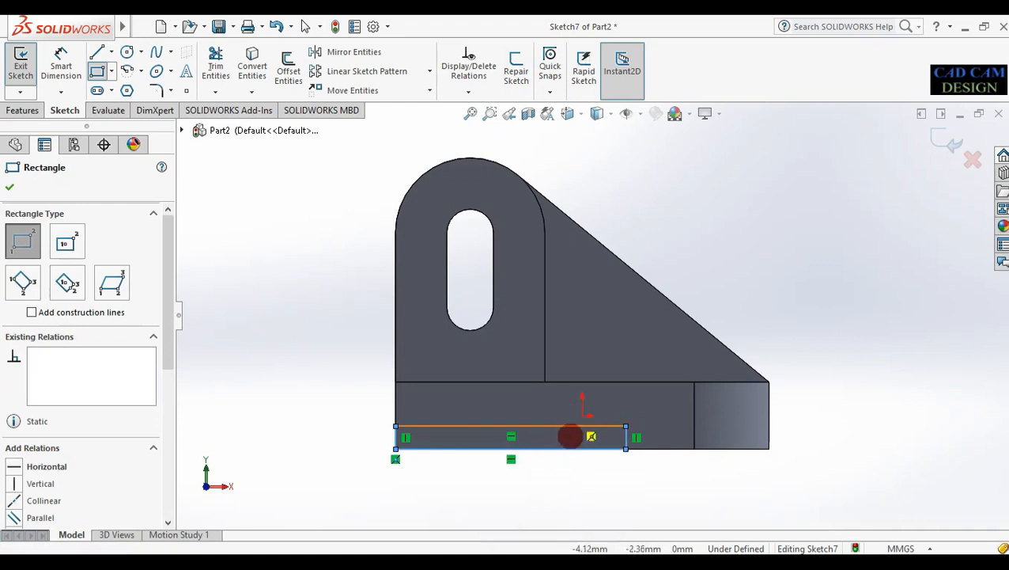
- Dimension the rectangle's length to 65 mm
right_drag(565, 447, 558, 396)
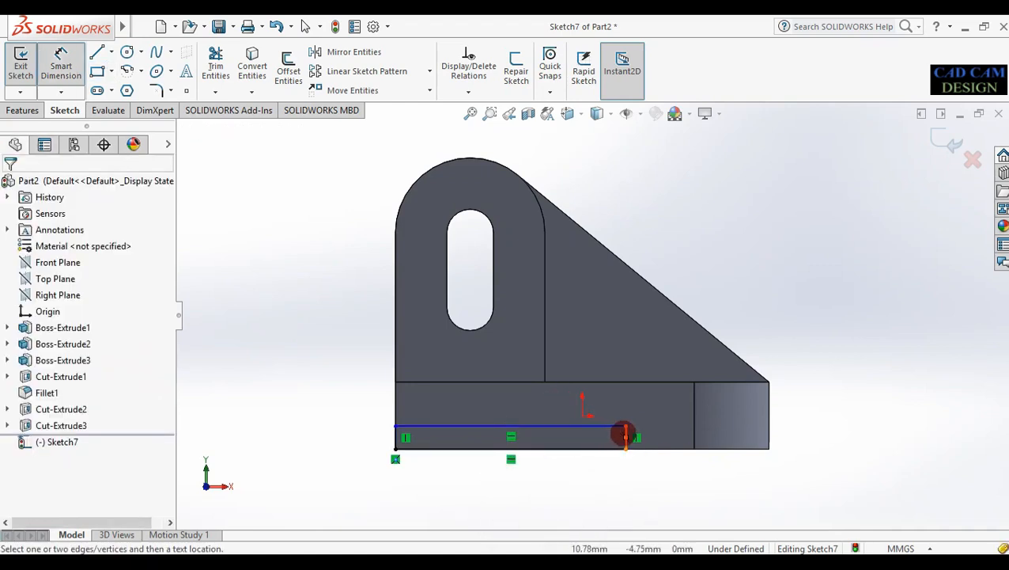
click(640, 432)
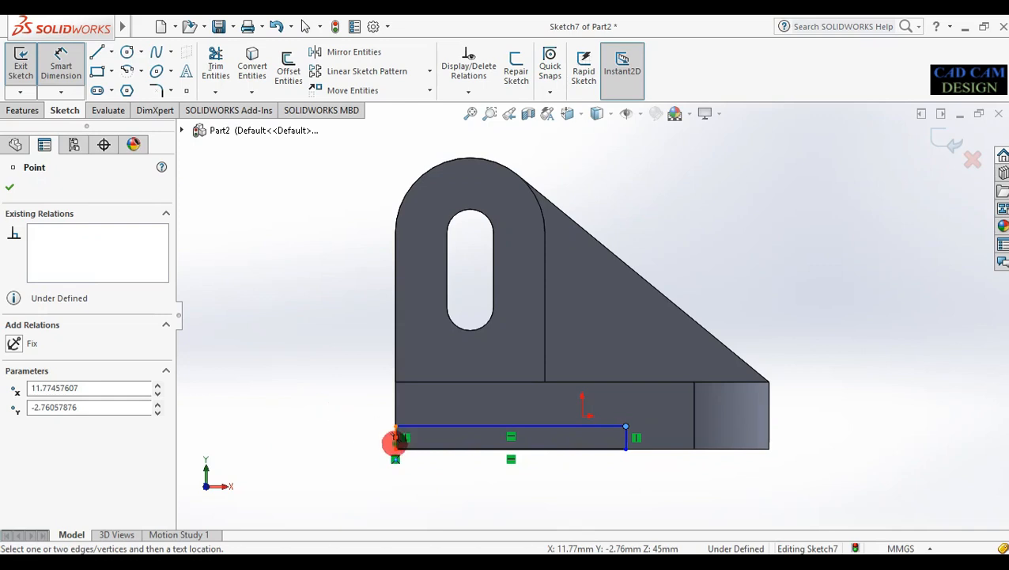
click(393, 440)
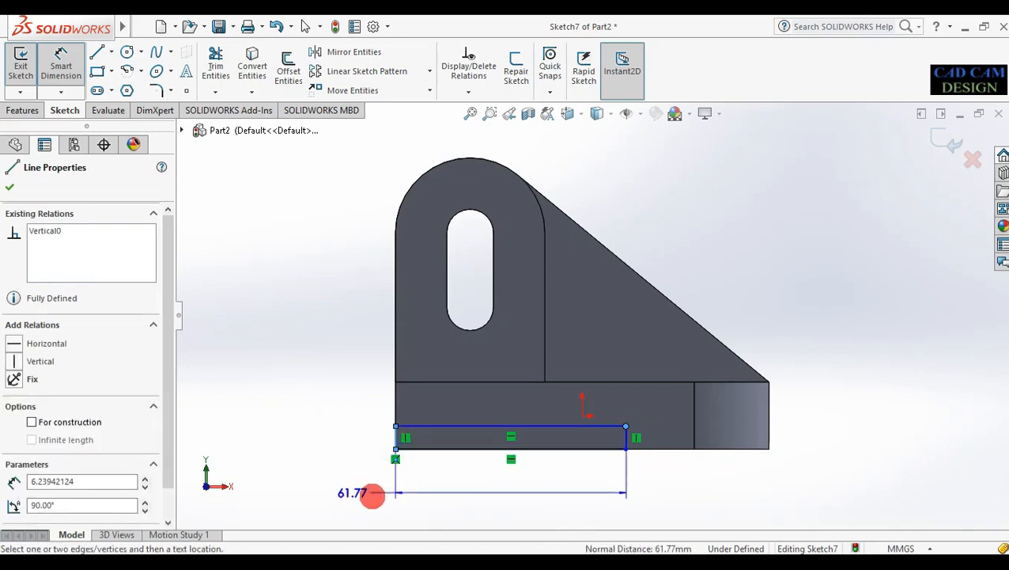
click(504, 501)
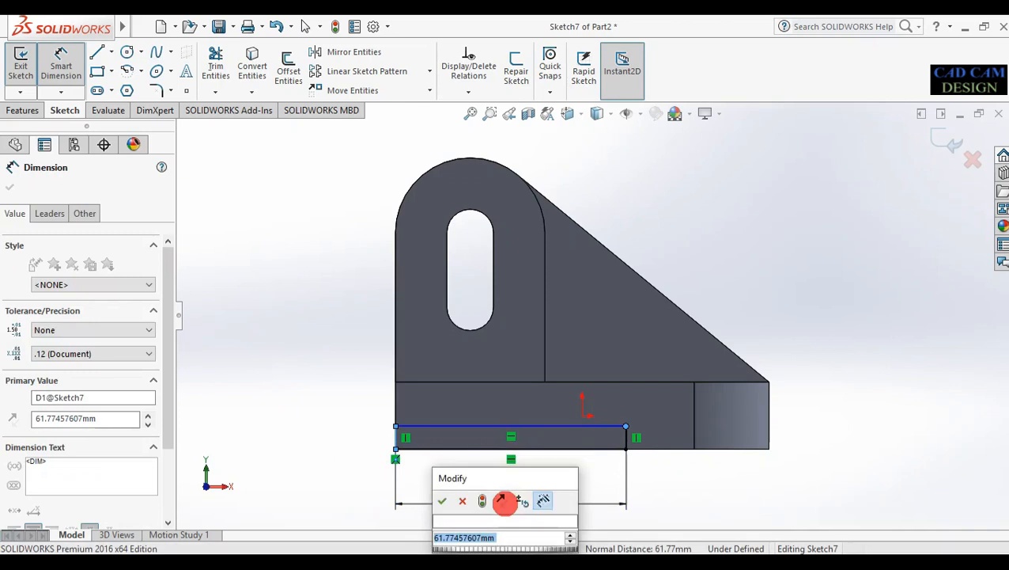
text(65)
key(Return)
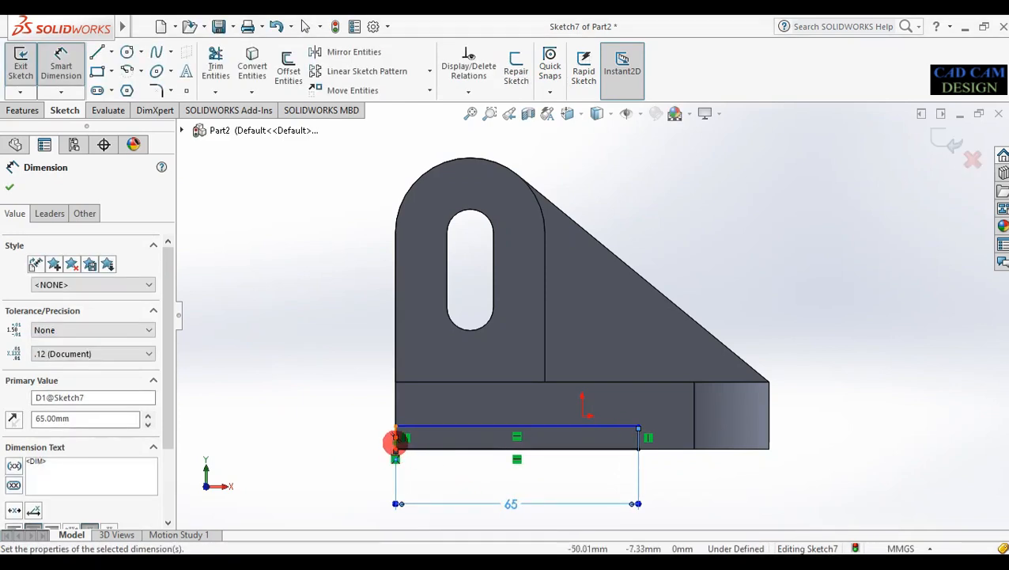
- Dimension the rectangle's height to 8 mm and finish the sketch
click(395, 440)
click(365, 441)
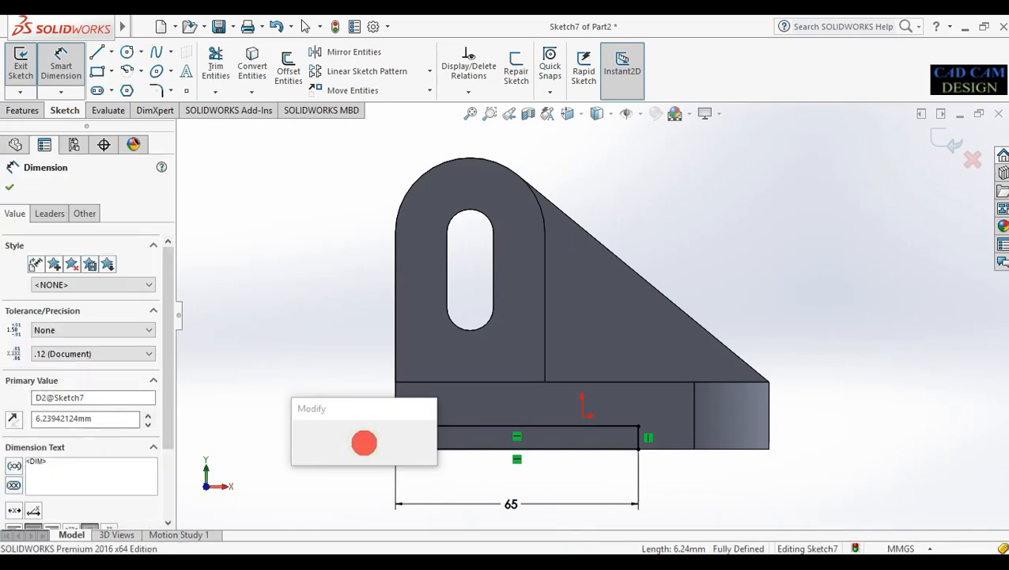
text(8)
key(Escape)
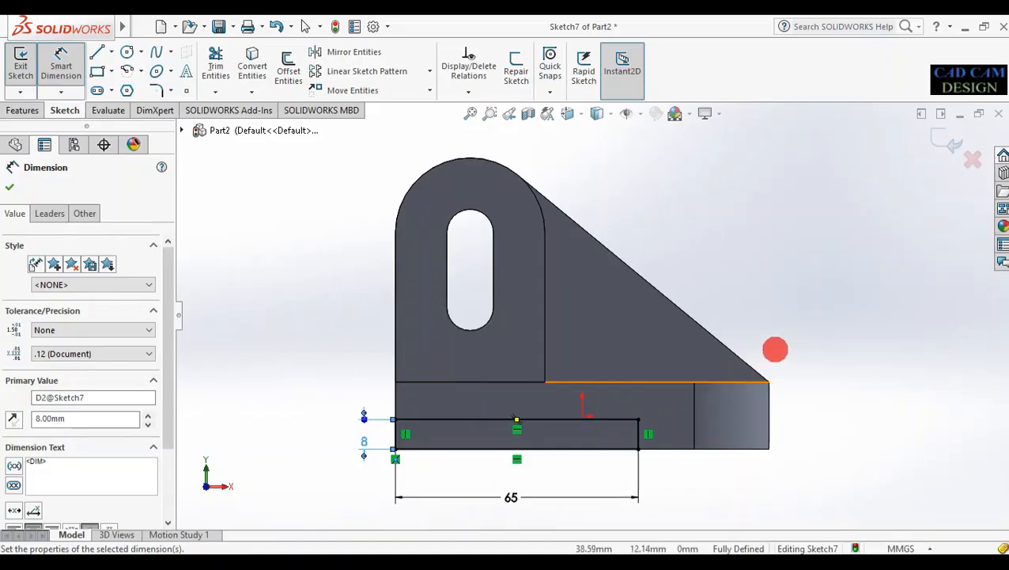
mouse_move(775, 349)
middle_down()
mouse_move(753, 409)
mouse_move(261, 293)
middle_up()
click(11, 185)
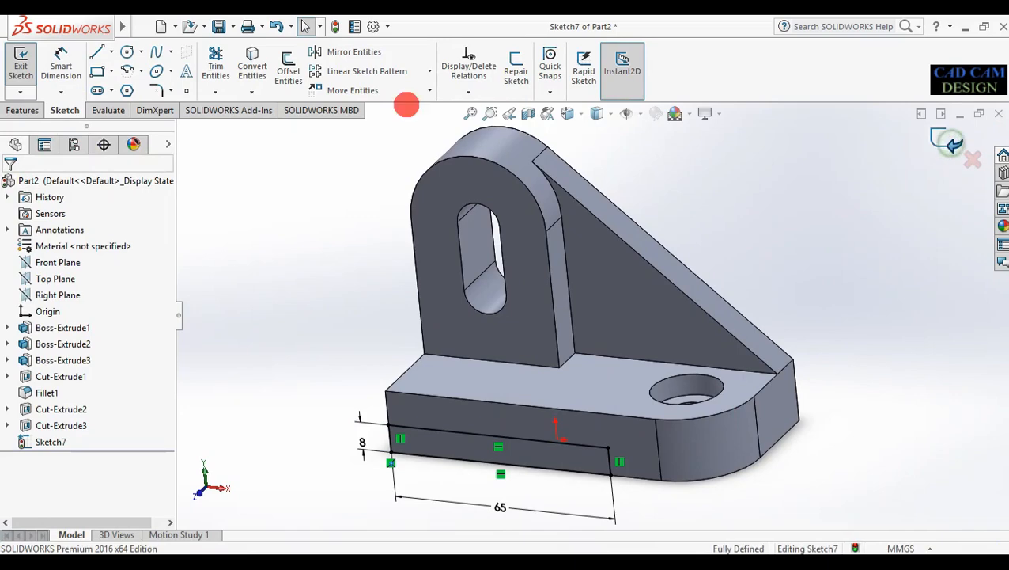
click(21, 95)
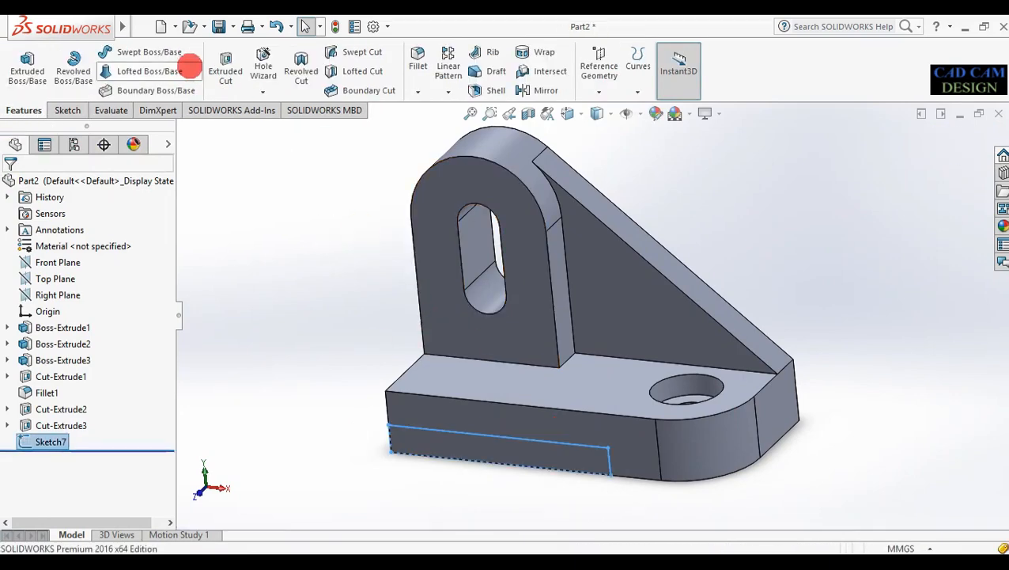
- Cut the 65 by 8 mm rectangle through the underside of the base block with an Extruded Cut set to Through All
mouse_move(552, 478)
middle_down()
mouse_move(455, 491)
mouse_move(531, 473)
mouse_move(471, 388)
mouse_move(418, 357)
middle_up()
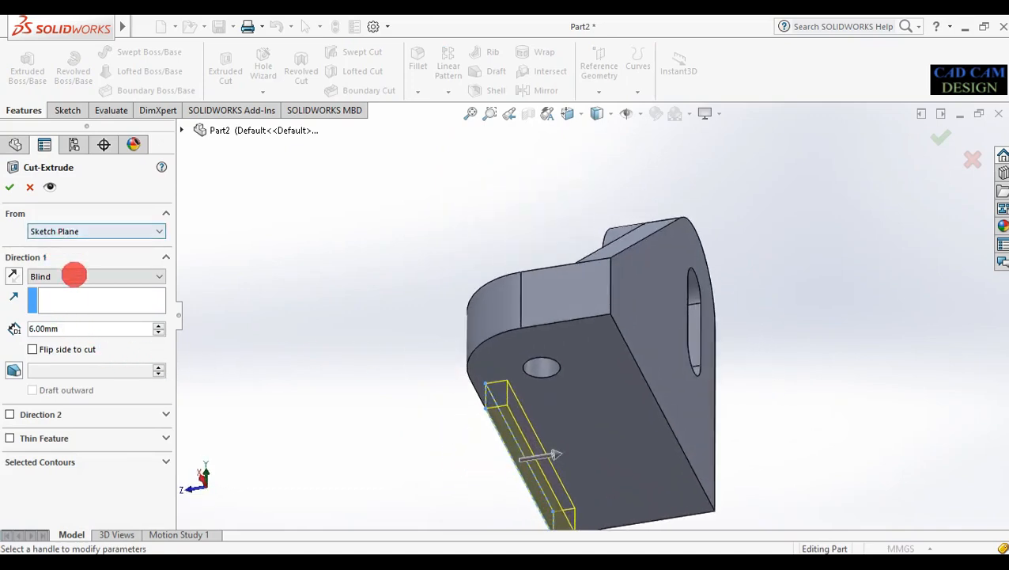
click(71, 276)
click(55, 299)
mouse_move(834, 450)
middle_down()
mouse_move(778, 435)
mouse_move(705, 397)
mouse_move(744, 372)
mouse_move(895, 351)
mouse_move(860, 346)
middle_up()
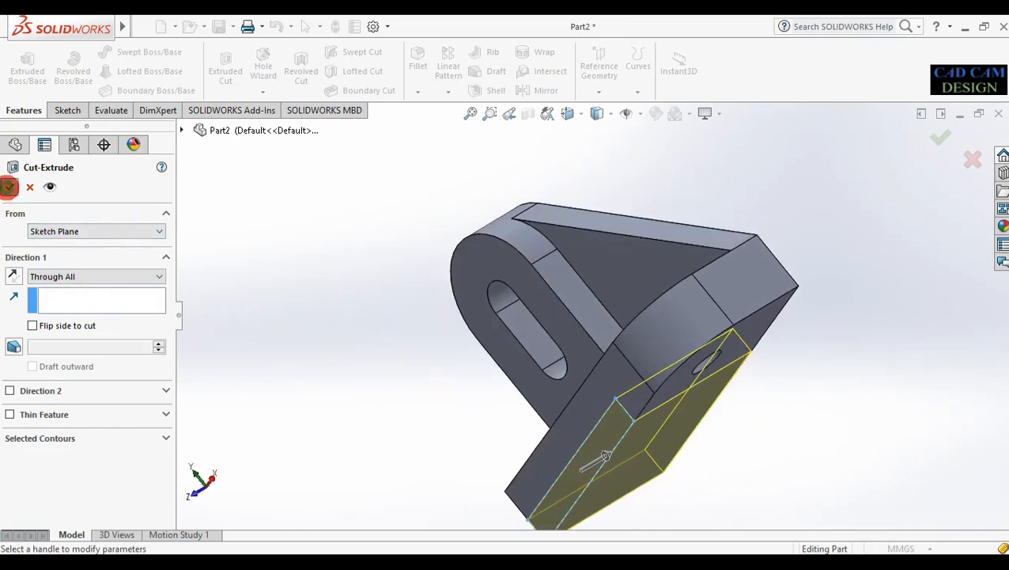
key(Return)
mouse_move(435, 457)
middle_down()
mouse_move(422, 417)
mouse_move(471, 406)
mouse_move(536, 219)
mouse_move(354, 351)
mouse_move(453, 295)
mouse_move(507, 378)
mouse_move(487, 478)
mouse_move(563, 476)
mouse_move(597, 423)
mouse_move(613, 498)
mouse_move(606, 479)
mouse_move(593, 507)
mouse_move(597, 444)
mouse_move(592, 543)
middle_up()
- Fillet the slot's front edge, the upright's arched front edge and all edges of the right feature with a 2 mm radius
mouse_move(933, 325)
middle_down()
mouse_move(932, 360)
mouse_move(938, 333)
middle_up()
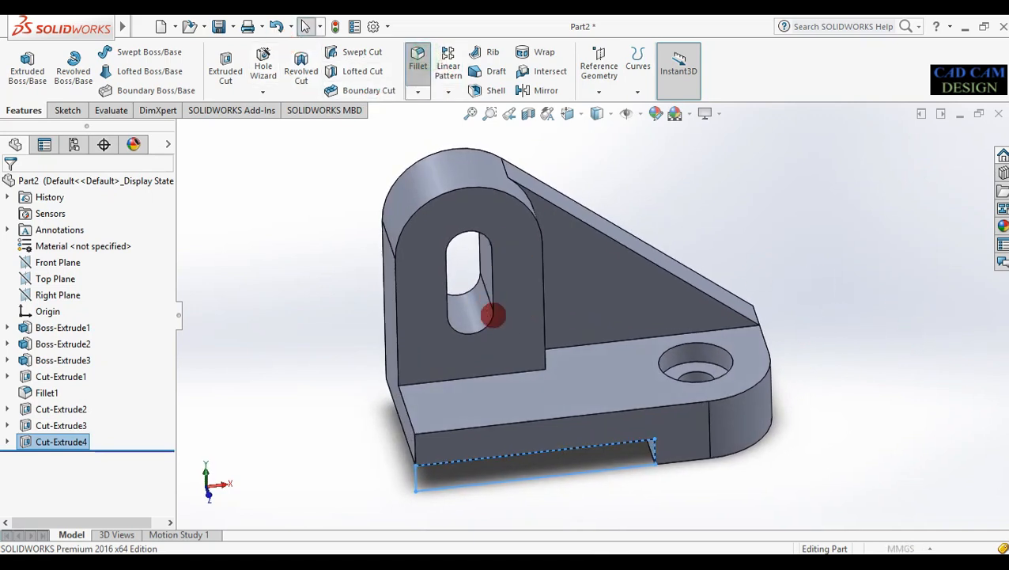
click(492, 279)
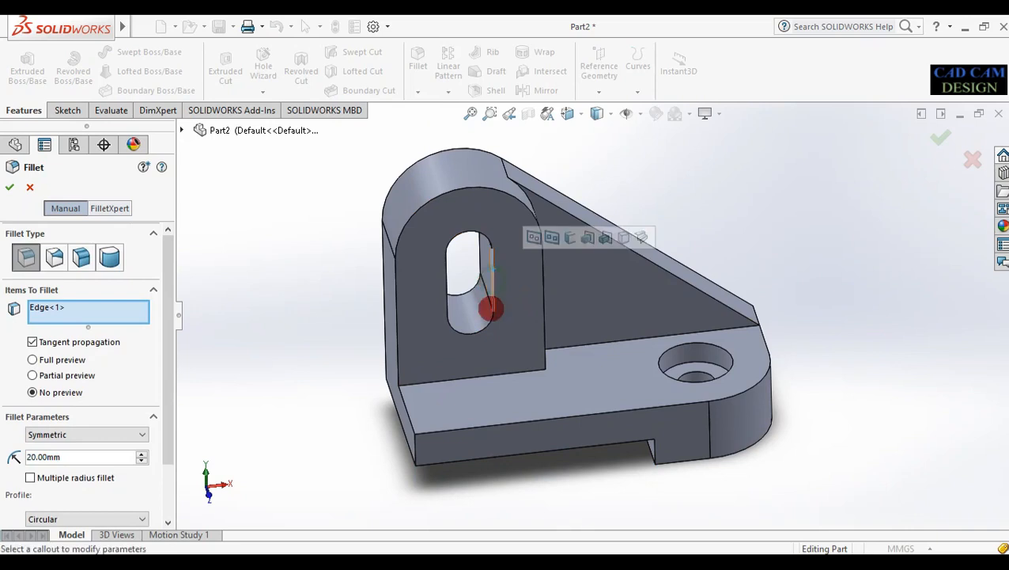
text(2)
key(Return)
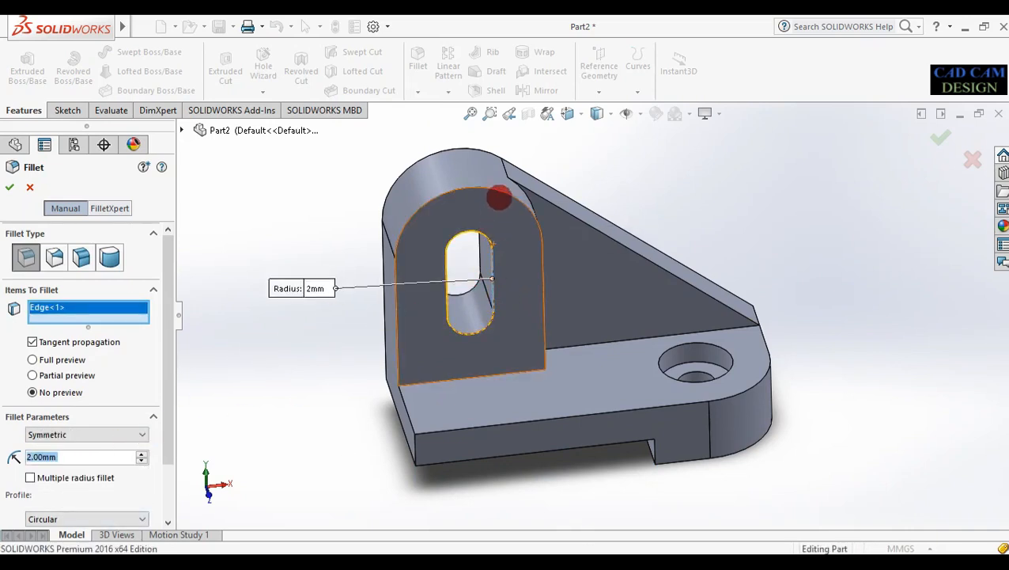
click(505, 192)
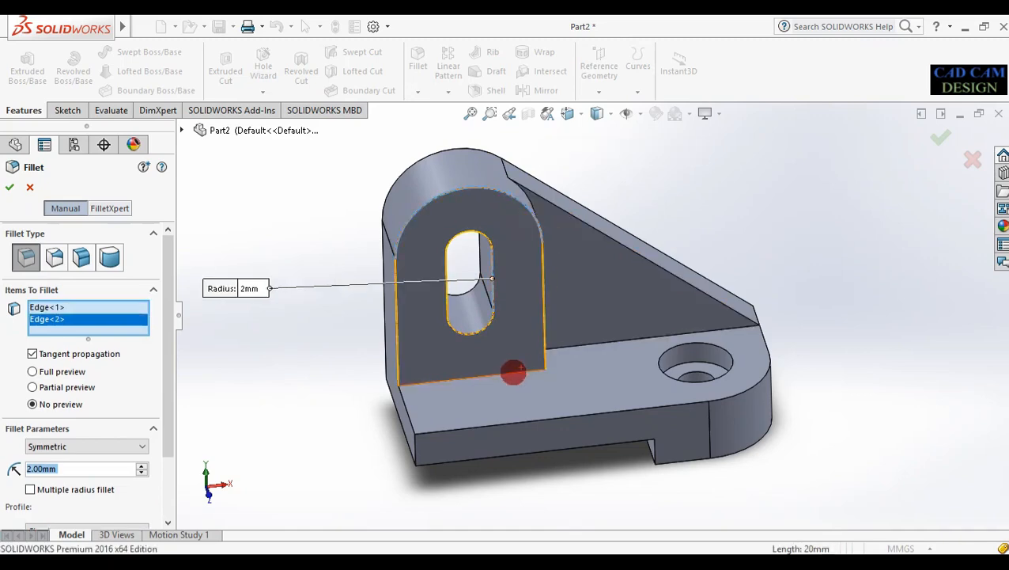
click(516, 367)
click(558, 378)
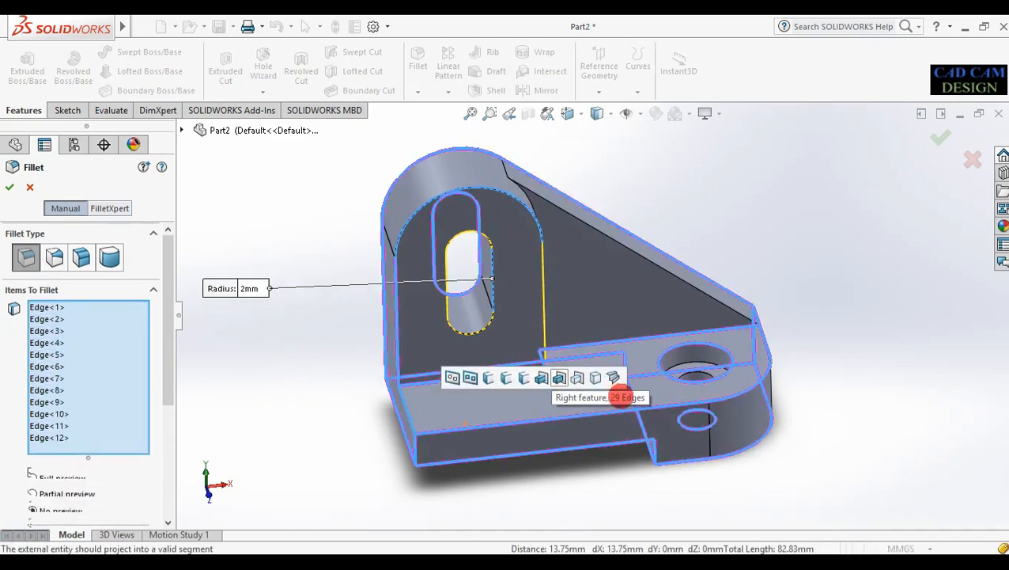
click(10, 188)
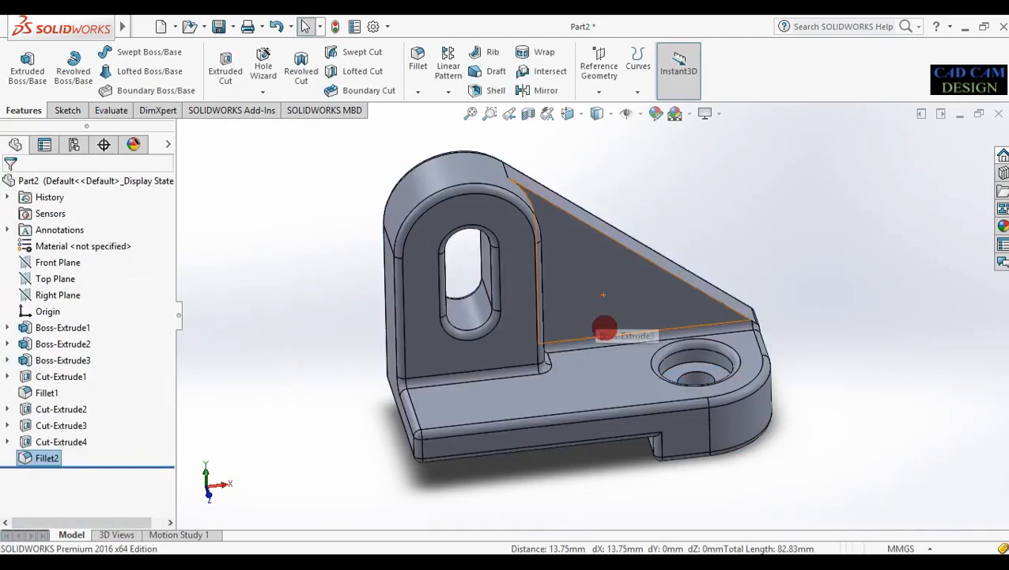
- Apply a grey plastic appearance to the base block feature, Boss-Extrude1
middle_drag(581, 417, 354, 279)
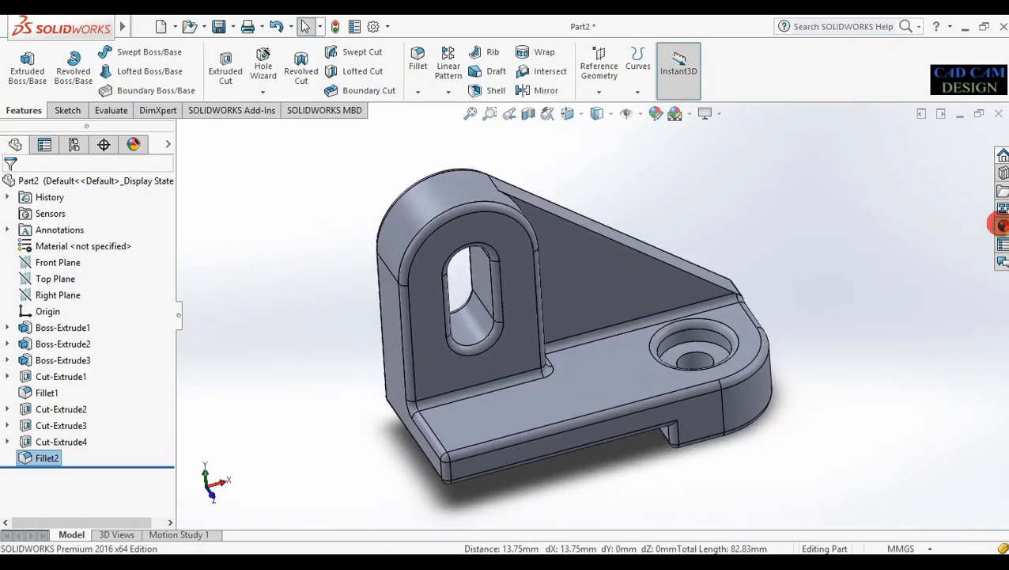
click(999, 224)
click(794, 171)
drag(844, 349, 566, 369)
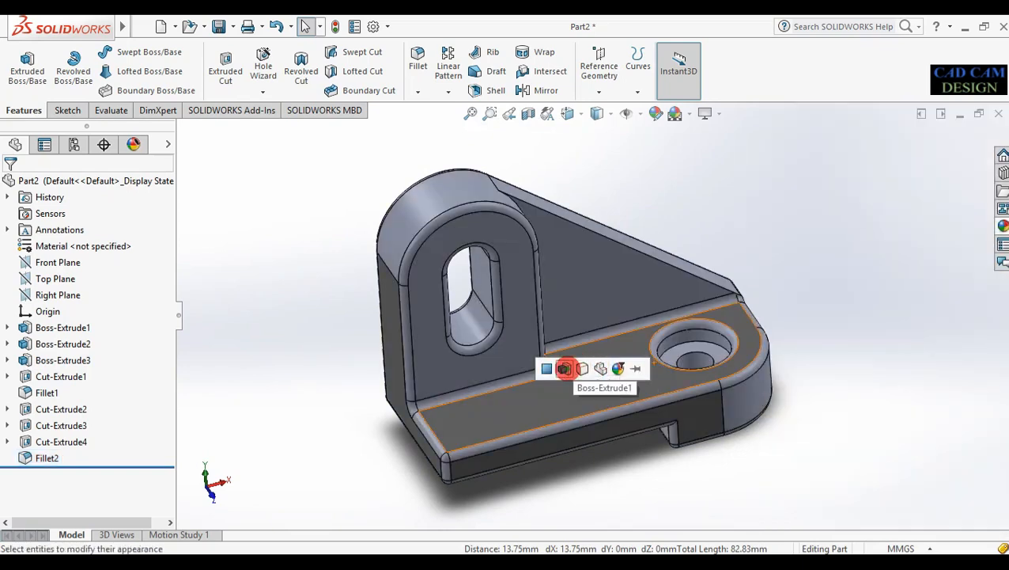
click(564, 368)
- Apply a blue appearance to the whole bracket body
middle_drag(604, 462, 656, 359)
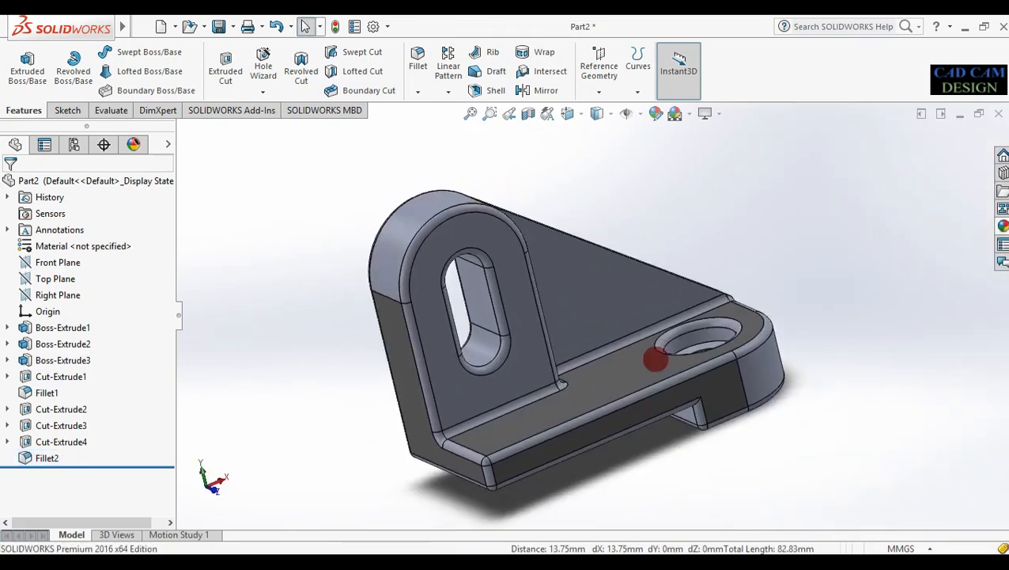
click(1002, 226)
scroll(918, 395, down, 3)
drag(824, 467, 619, 320)
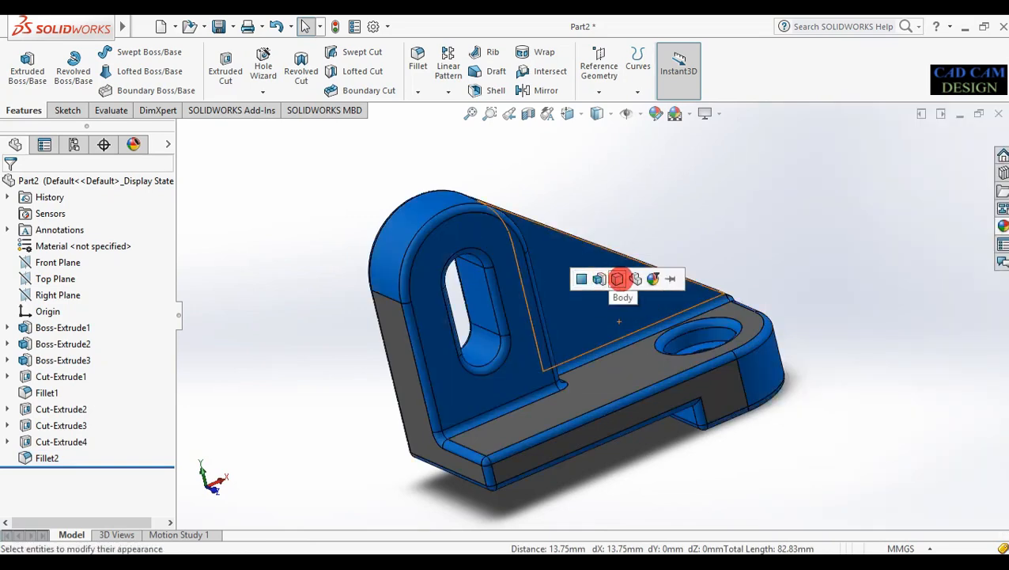
click(618, 279)
- Apply the light grey low gloss plastic appearance to the slotted upright feature, Boss-Extrude2
middle_drag(653, 450, 621, 462)
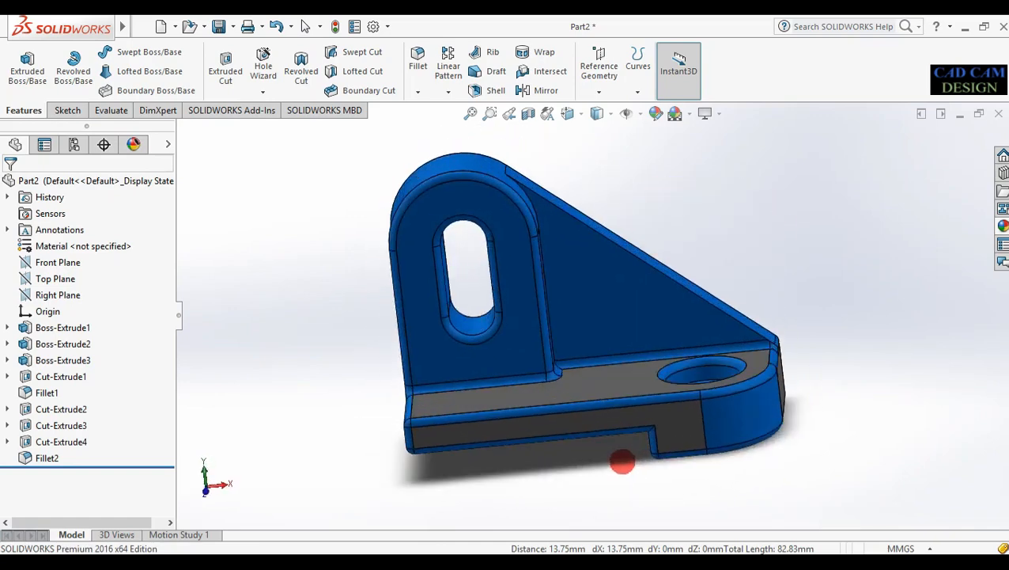
click(1003, 226)
scroll(832, 364, down, 1)
scroll(831, 363, up, 4)
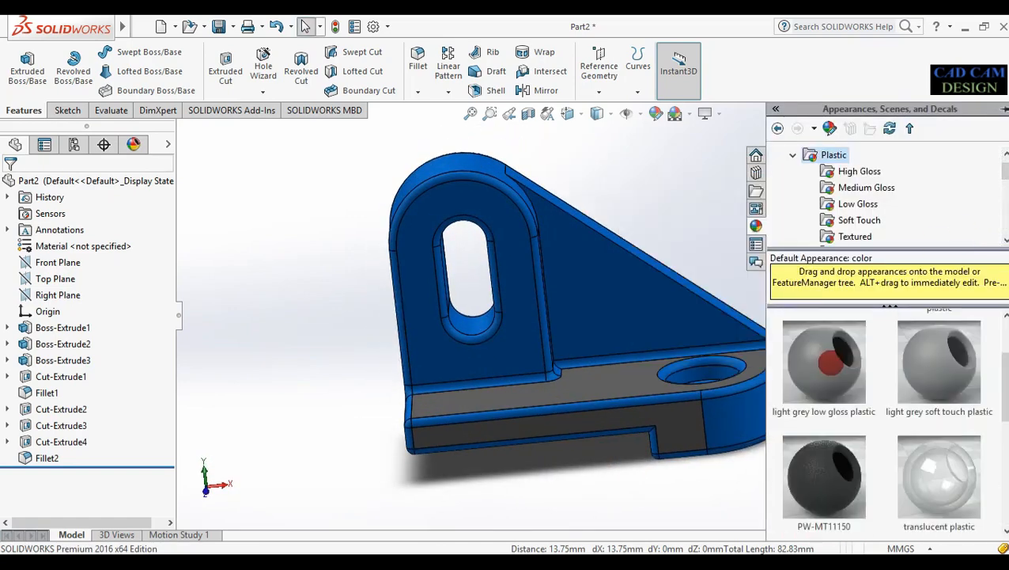
drag(830, 364, 439, 164)
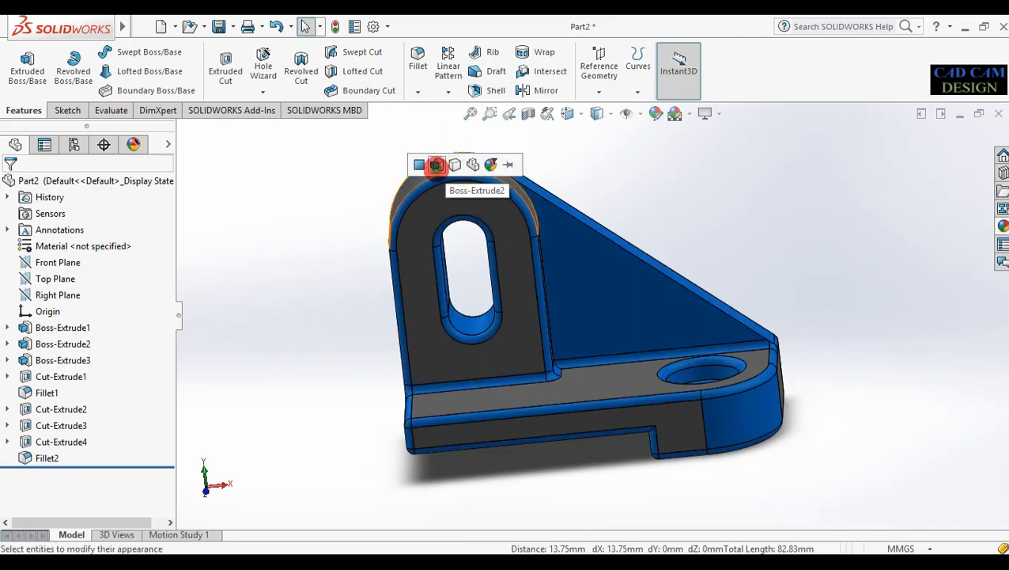
click(437, 164)
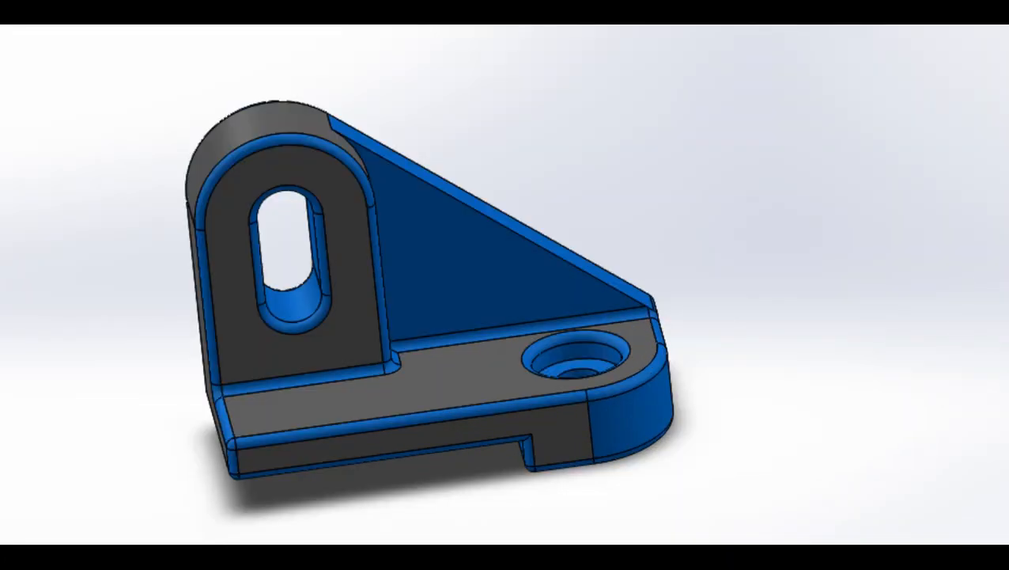